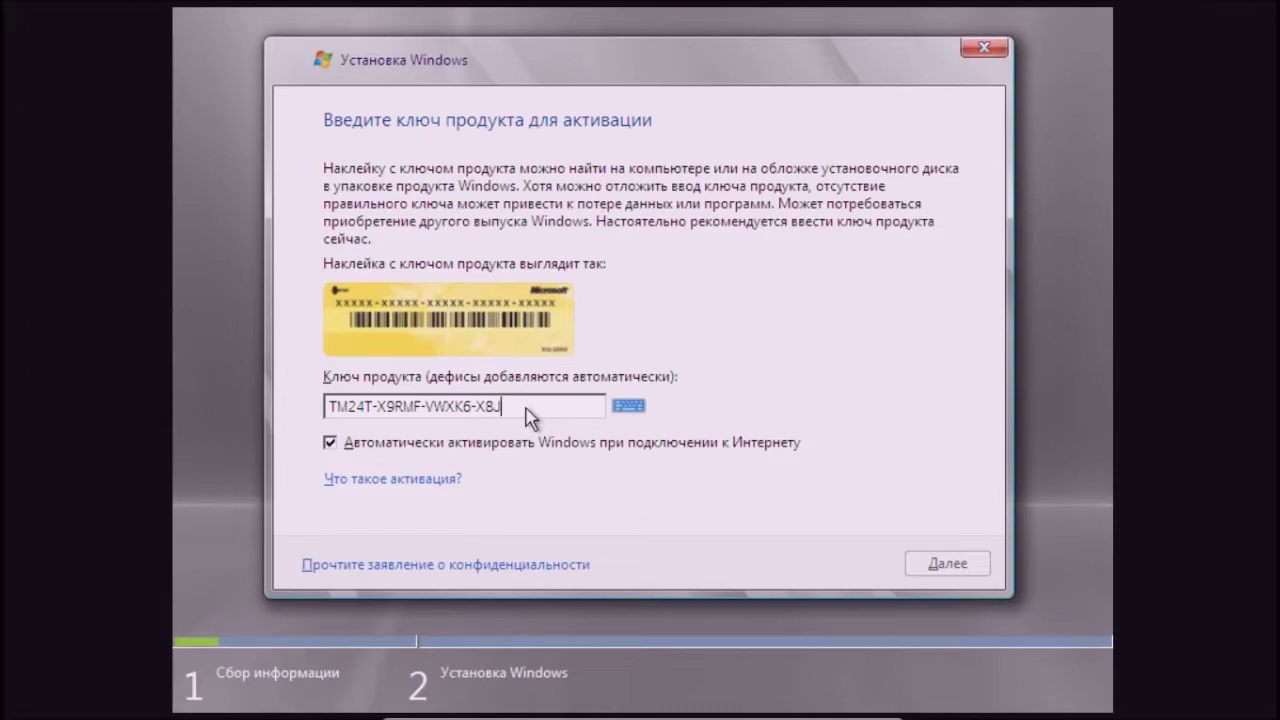
# - Enter the product key and choose the Windows Server 2008 Standard (full installation) edition
pyautogui.write('RFGM2')
pyautogui.press('Return')
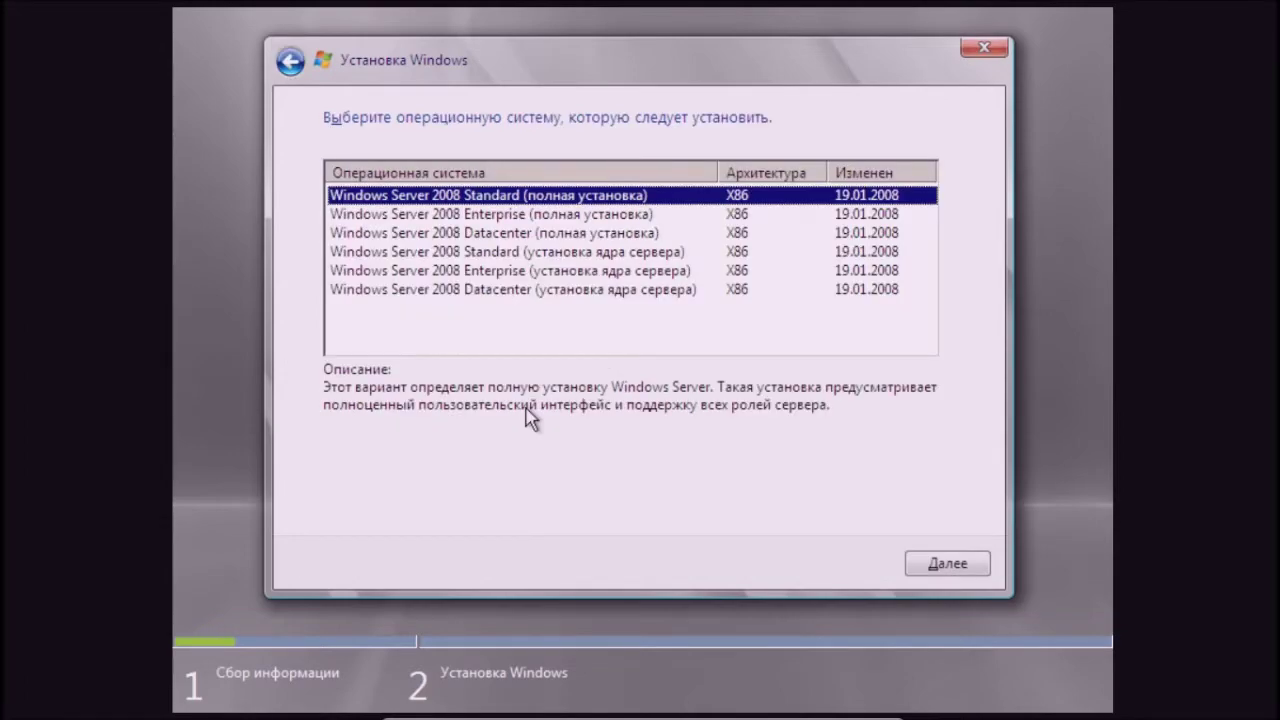
pyautogui.click(952, 565)
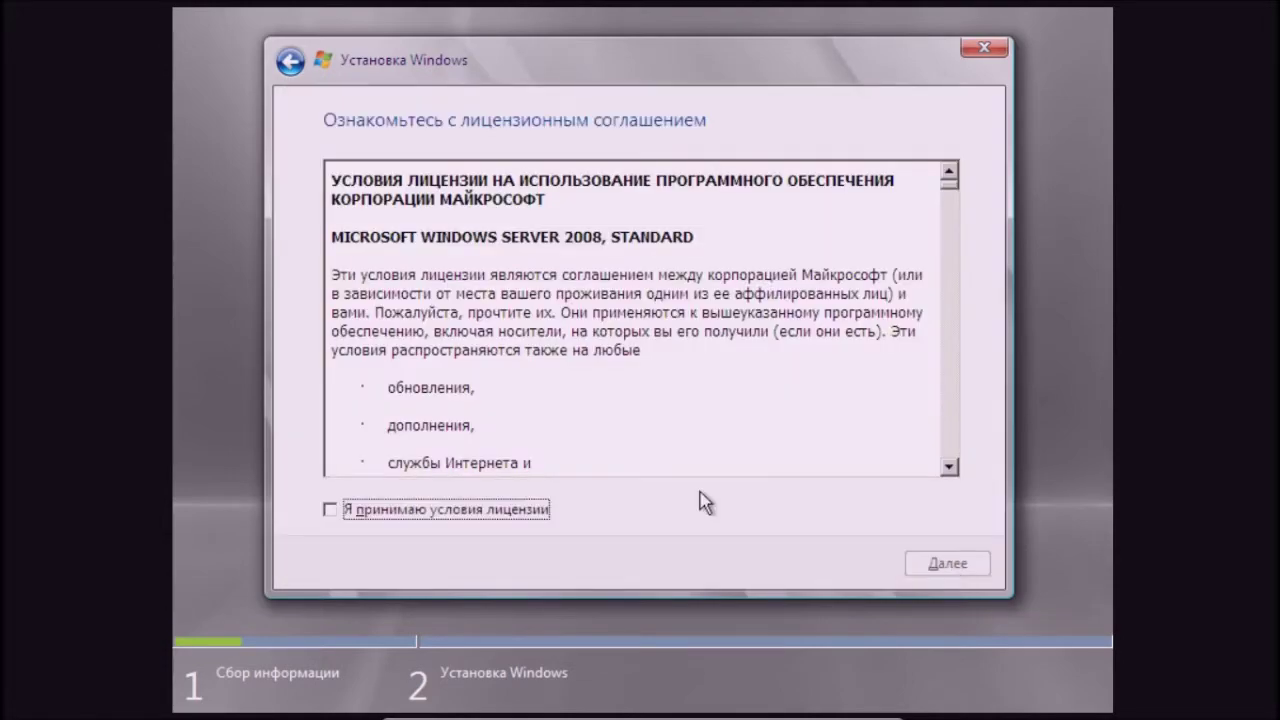
# - Accept the license and start a custom installation onto the 32 GB unallocated disk 0
pyautogui.click(548, 511)
pyautogui.click(932, 562)
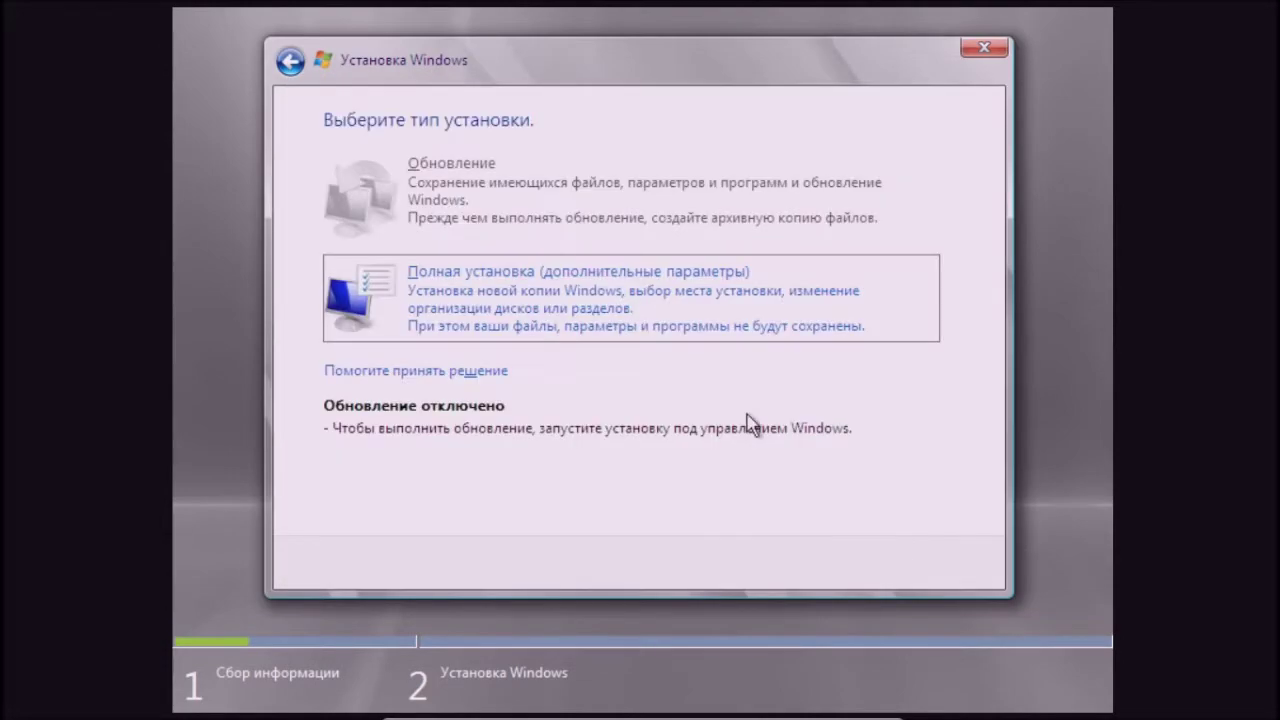
pyautogui.click(679, 328)
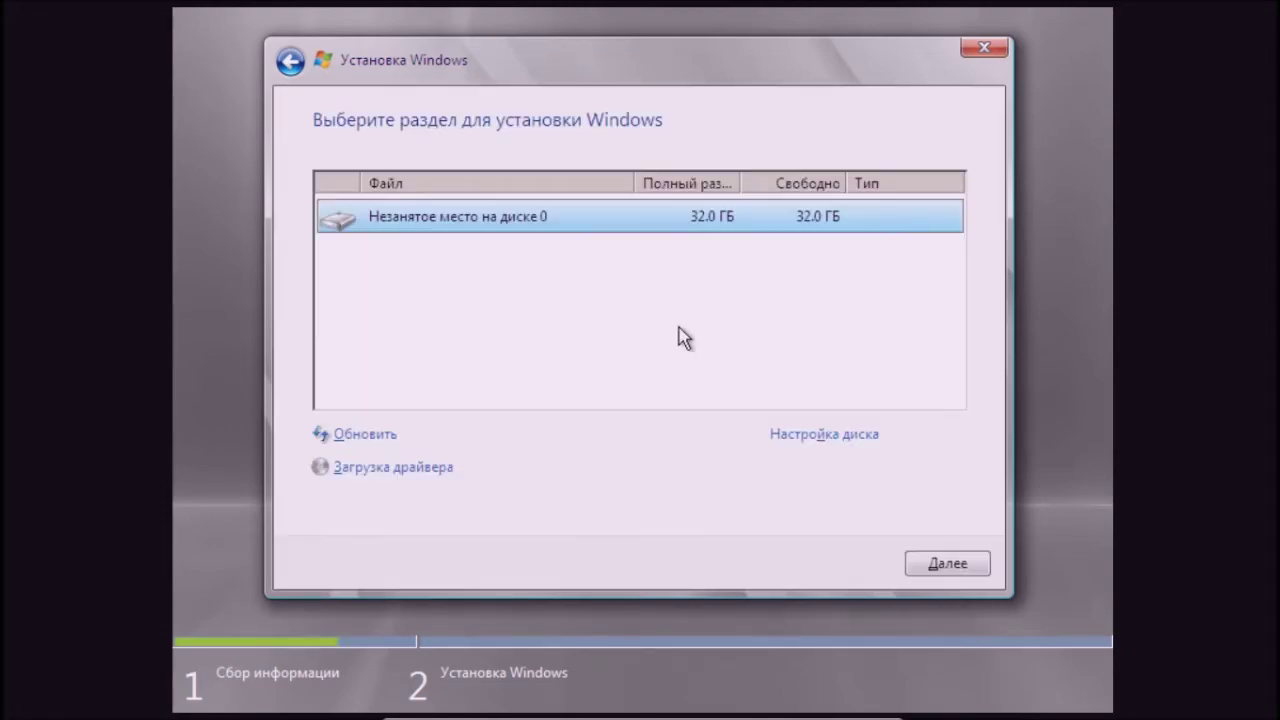
pyautogui.click(947, 564)
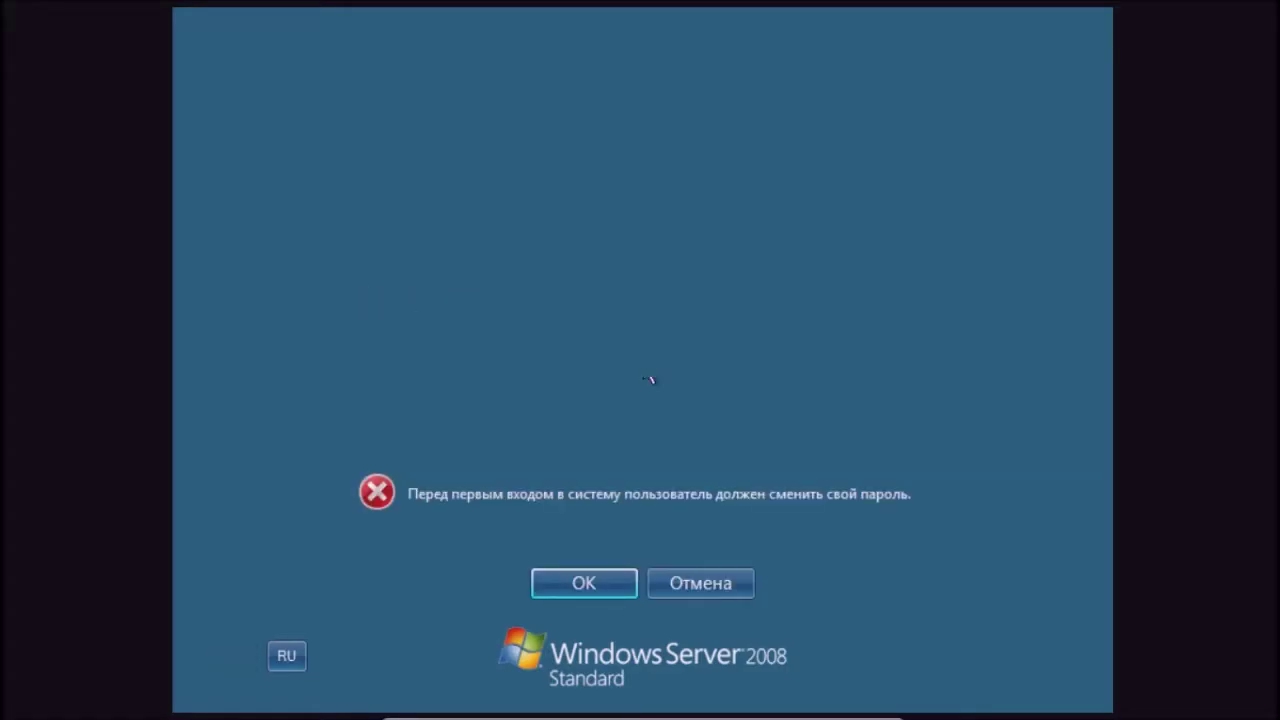
# - Acknowledge the password-change notice and type the new Administrator password in Новый пароль
pyautogui.click(598, 583)
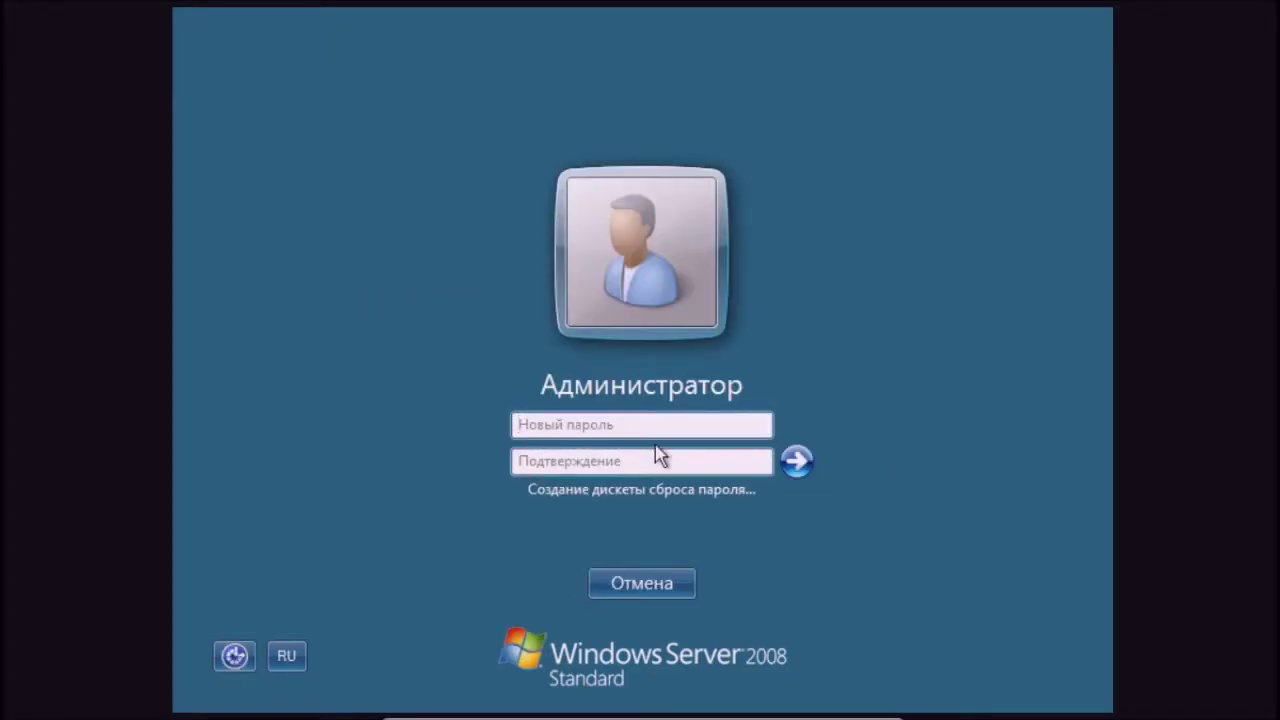
pyautogui.click(665, 423)
pyautogui.hotkey('alt', 'shift')
pyautogui.press('capslock')
pyautogui.write('P')
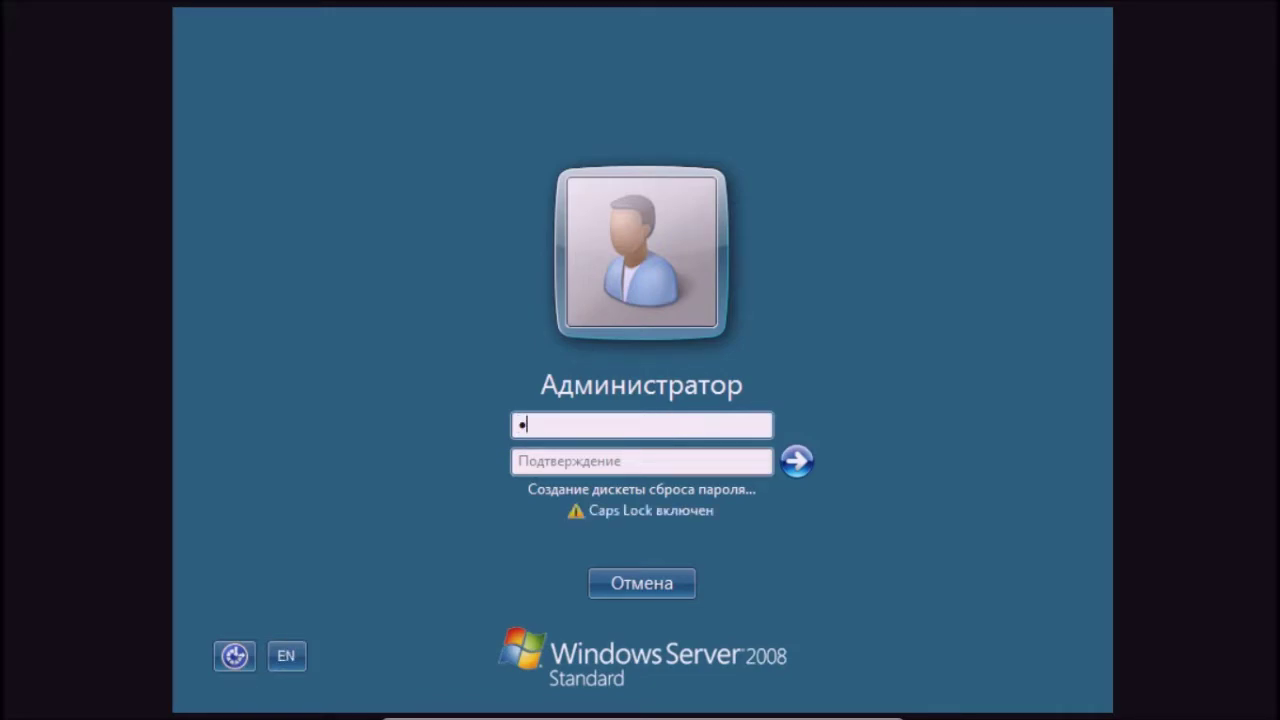
pyautogui.write('AS')
pyautogui.press('capslock')
pyautogui.write('swd1')
pyautogui.press('capslock')
pyautogui.write('ABC')
pyautogui.press('capslock')
pyautogui.write('123')
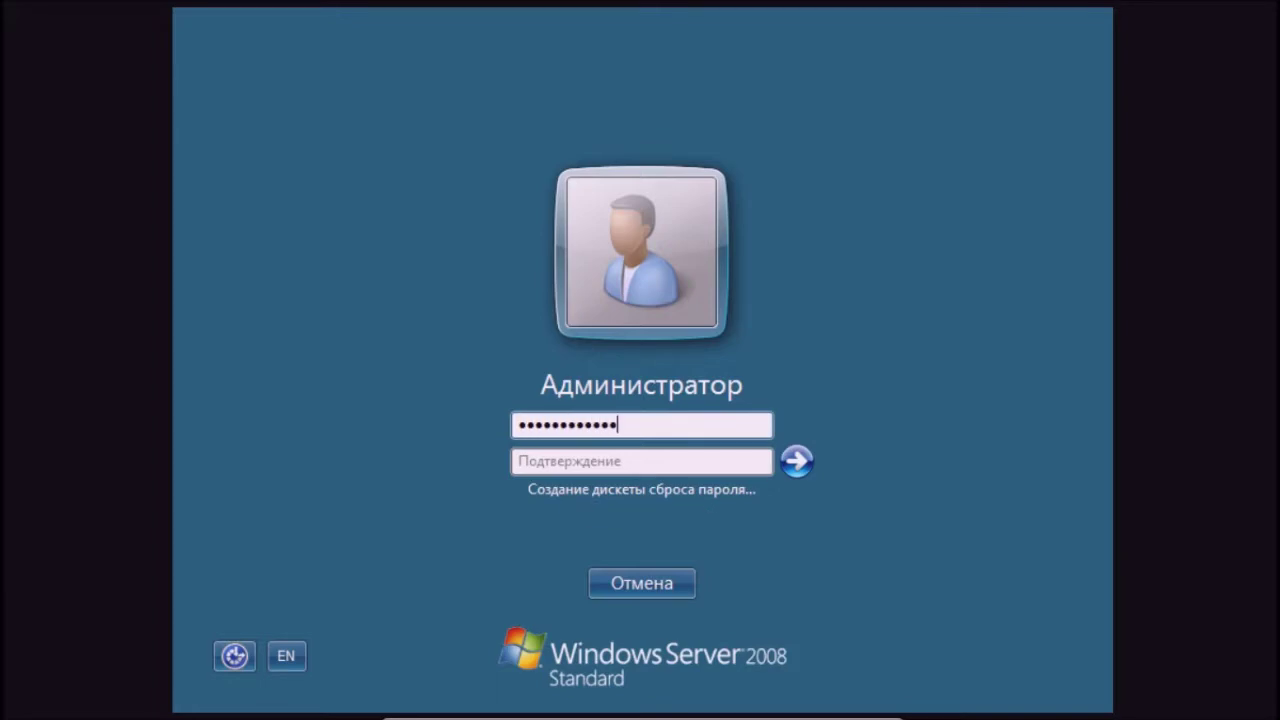
# - Retype the password in Подтверждение, submit it, and acknowledge 'Пароль был изменен'
pyautogui.click(604, 458)
pyautogui.press('capslock')
pyautogui.write('ABC')
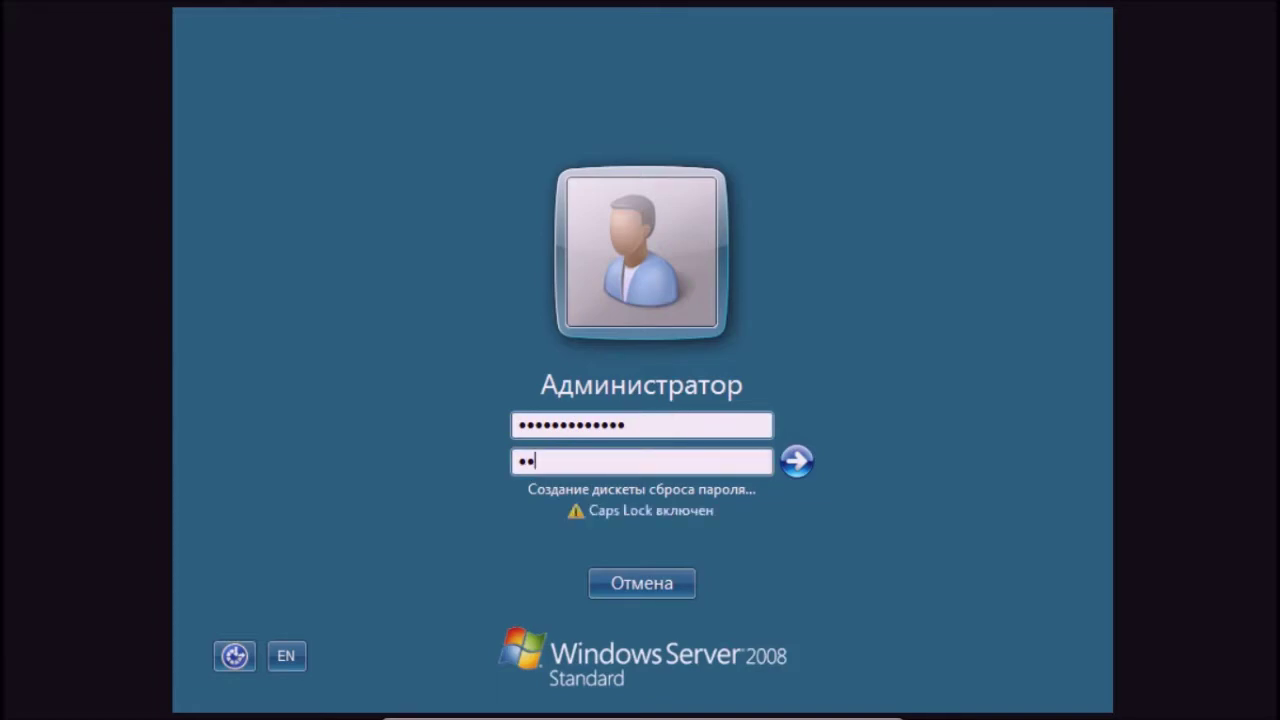
pyautogui.press('capslock')
pyautogui.write('1234')
pyautogui.press('capslock')
pyautogui.write('DEF')
pyautogui.press('capslock')
pyautogui.write('567')
pyautogui.press('Return')
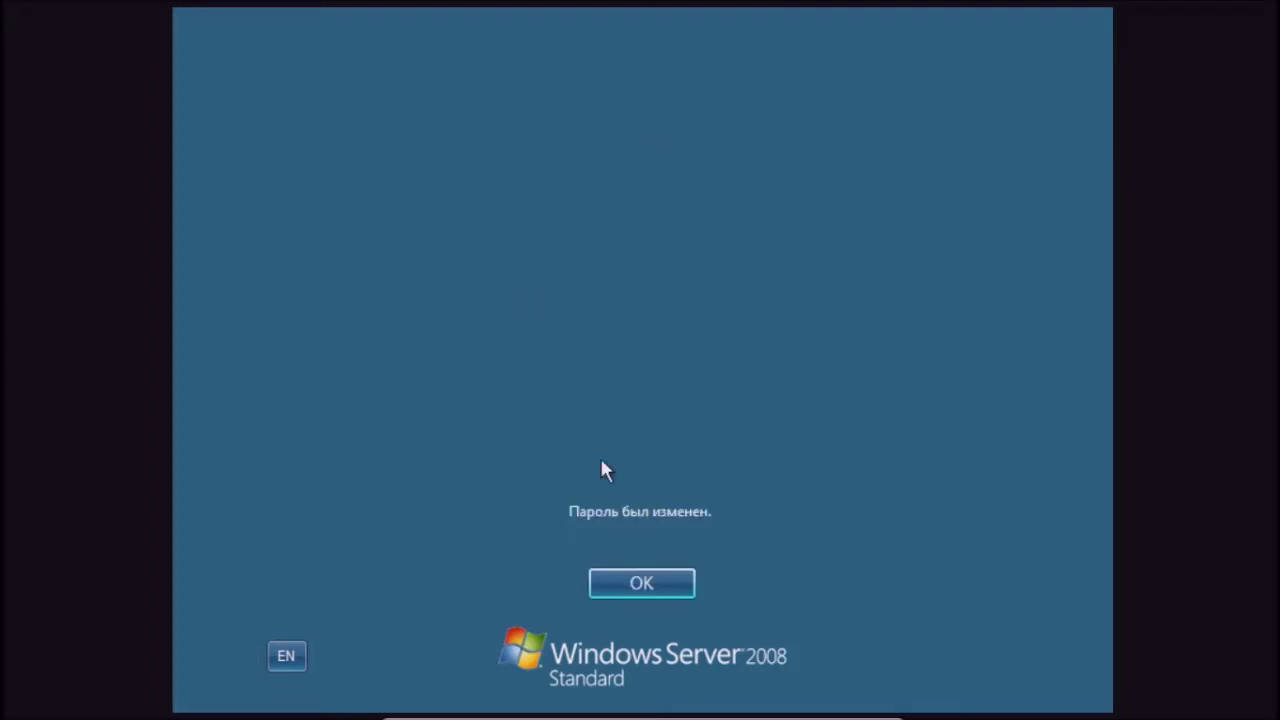
pyautogui.click(676, 580)
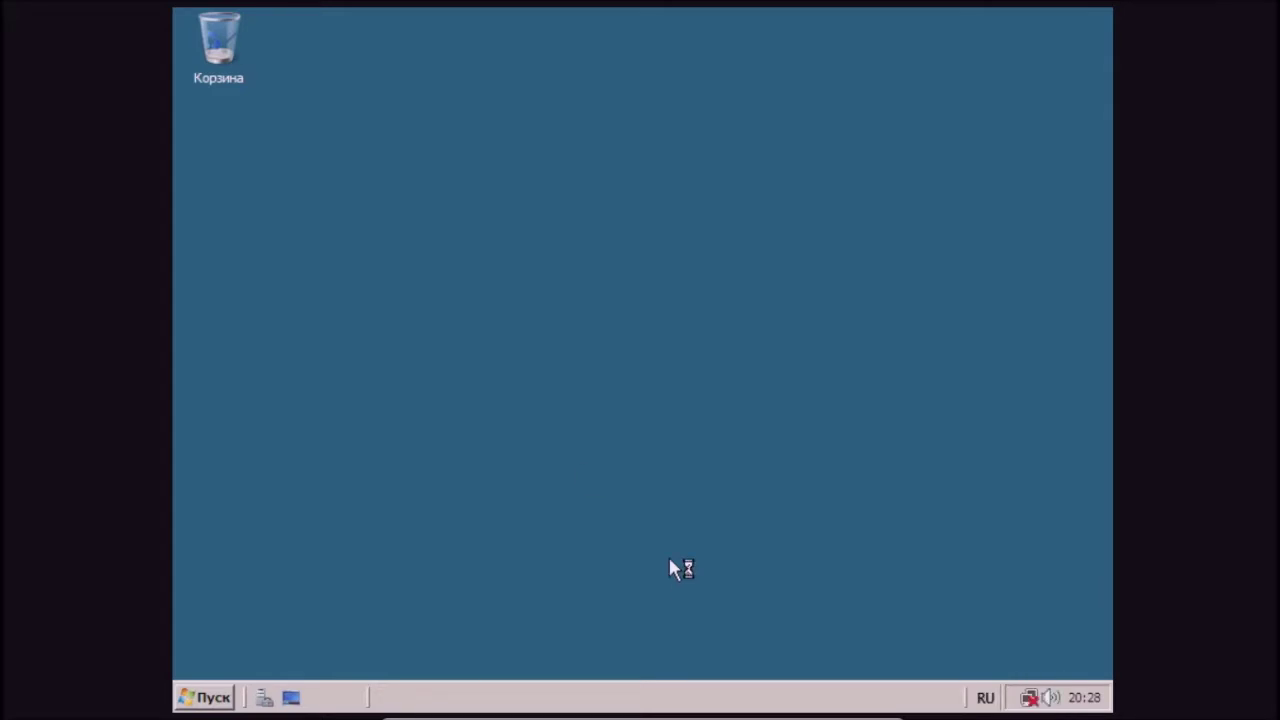
# - Move the Recycle Bin to the desktop's lower right and open Control Panel from Start
pyautogui.moveTo(220, 55); pyautogui.dragTo(1008, 578)
pyautogui.moveTo(1071, 638); pyautogui.dragTo(1071, 640)
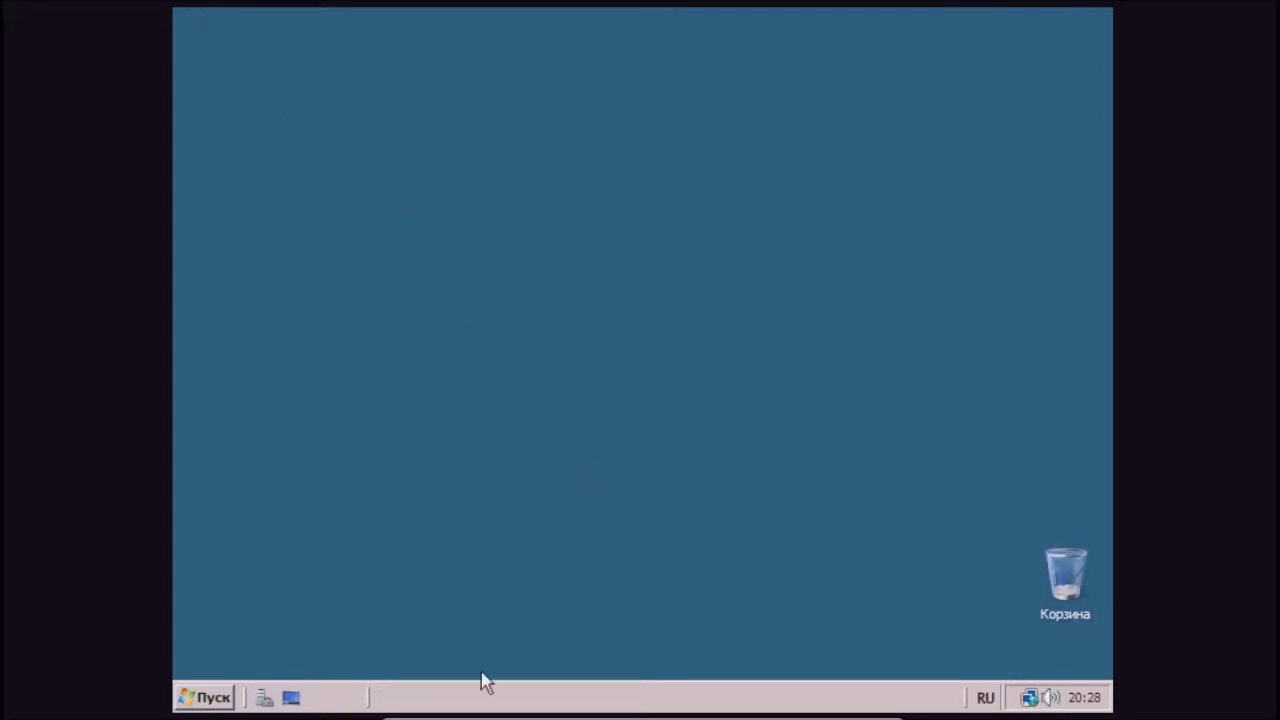
pyautogui.click(219, 697)
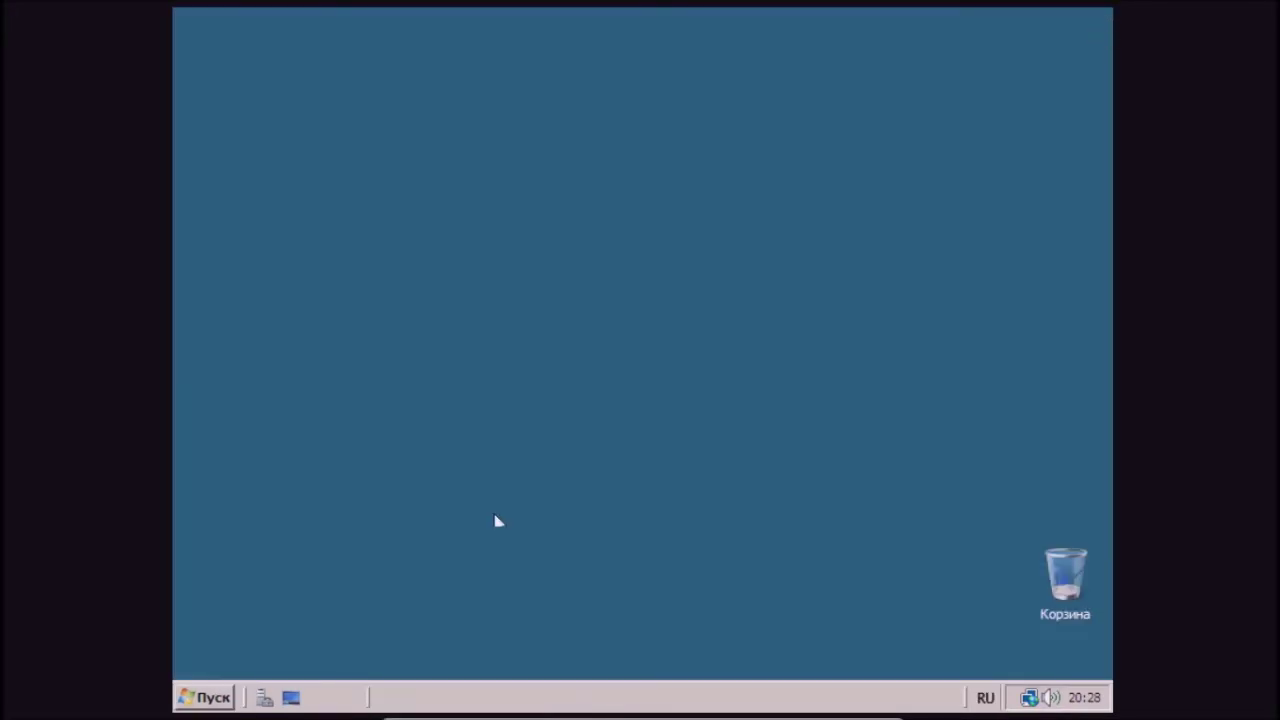
pyautogui.click(230, 697)
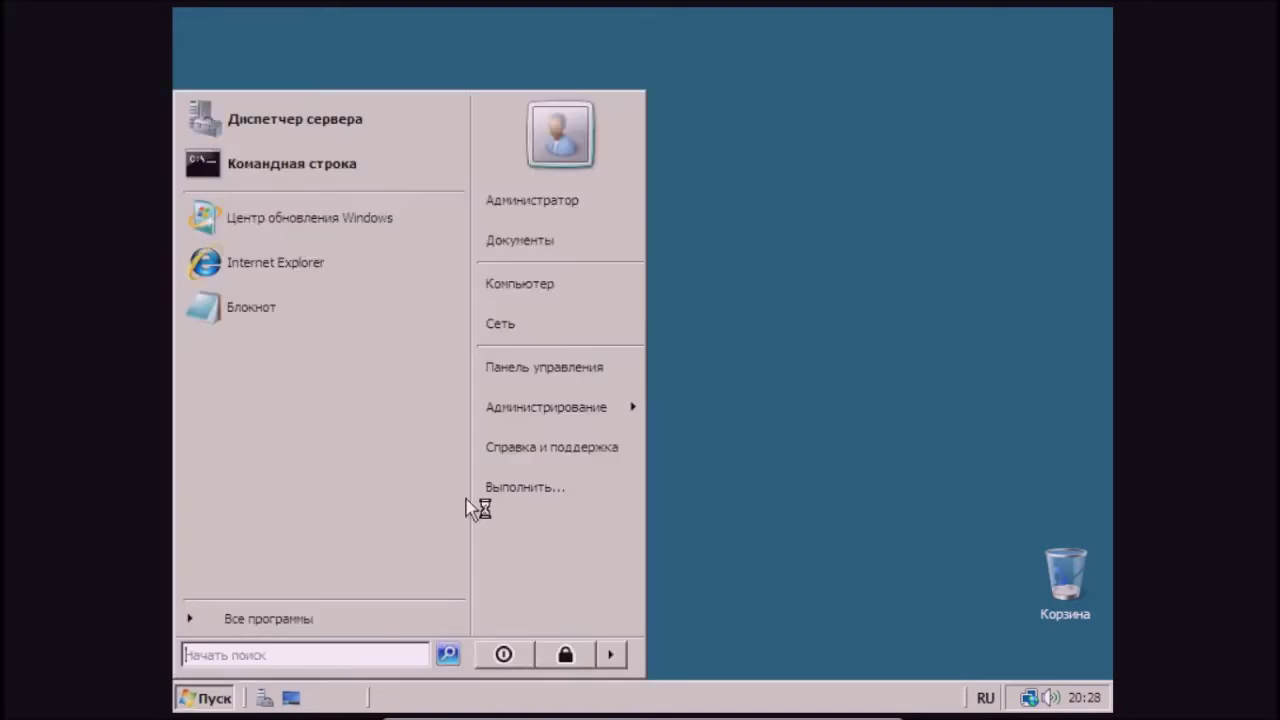
pyautogui.click(558, 377)
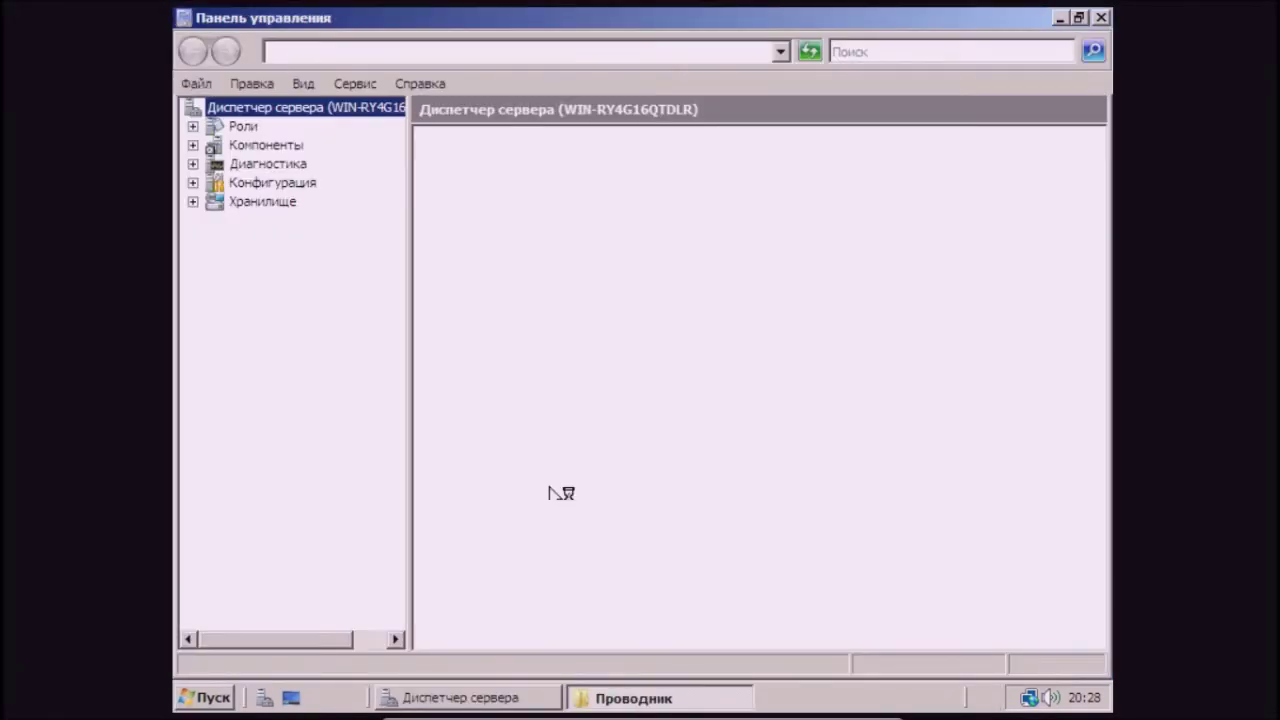
# - Close Server Manager from its taskbar button
pyautogui.click(510, 700)
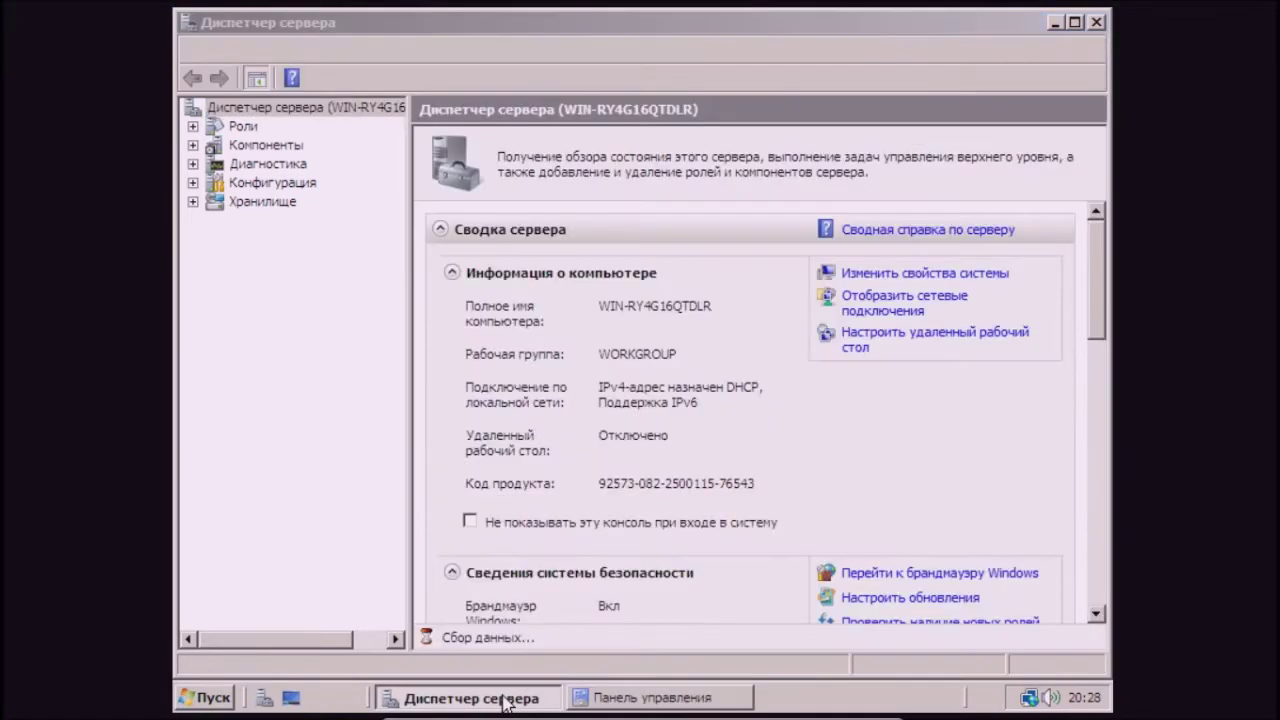
pyautogui.rightClick(506, 698)
pyautogui.click(580, 630)
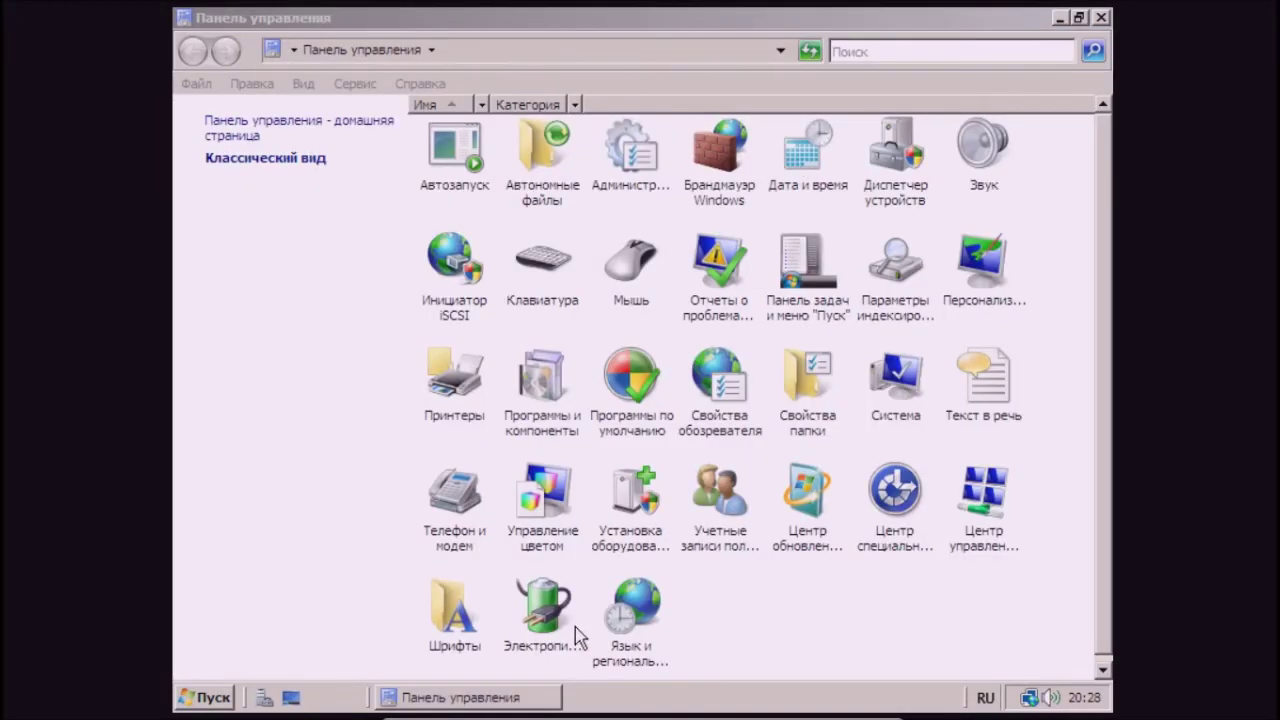
# - Set the screen resolution to 1024 by 768 in Personalization's display settings and keep it
pyautogui.doubleClick(971, 310)
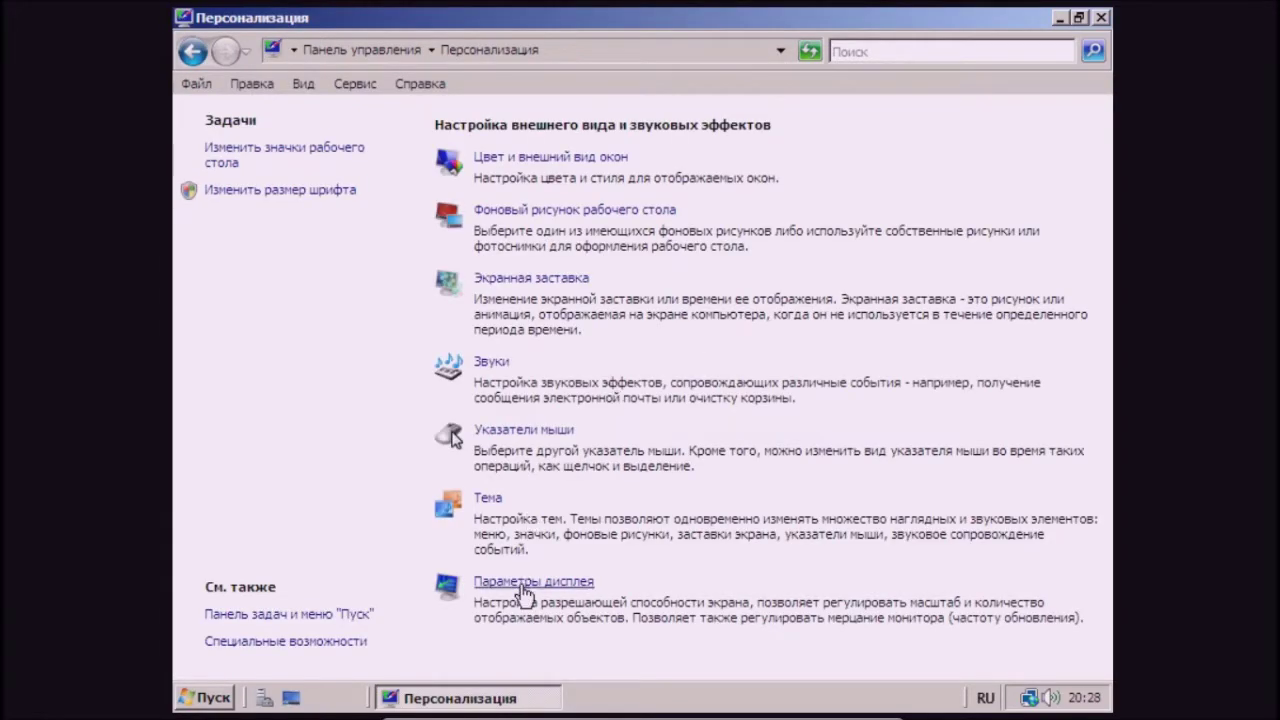
pyautogui.click(527, 582)
pyautogui.moveTo(393, 527); pyautogui.dragTo(436, 527)
pyautogui.click(794, 649)
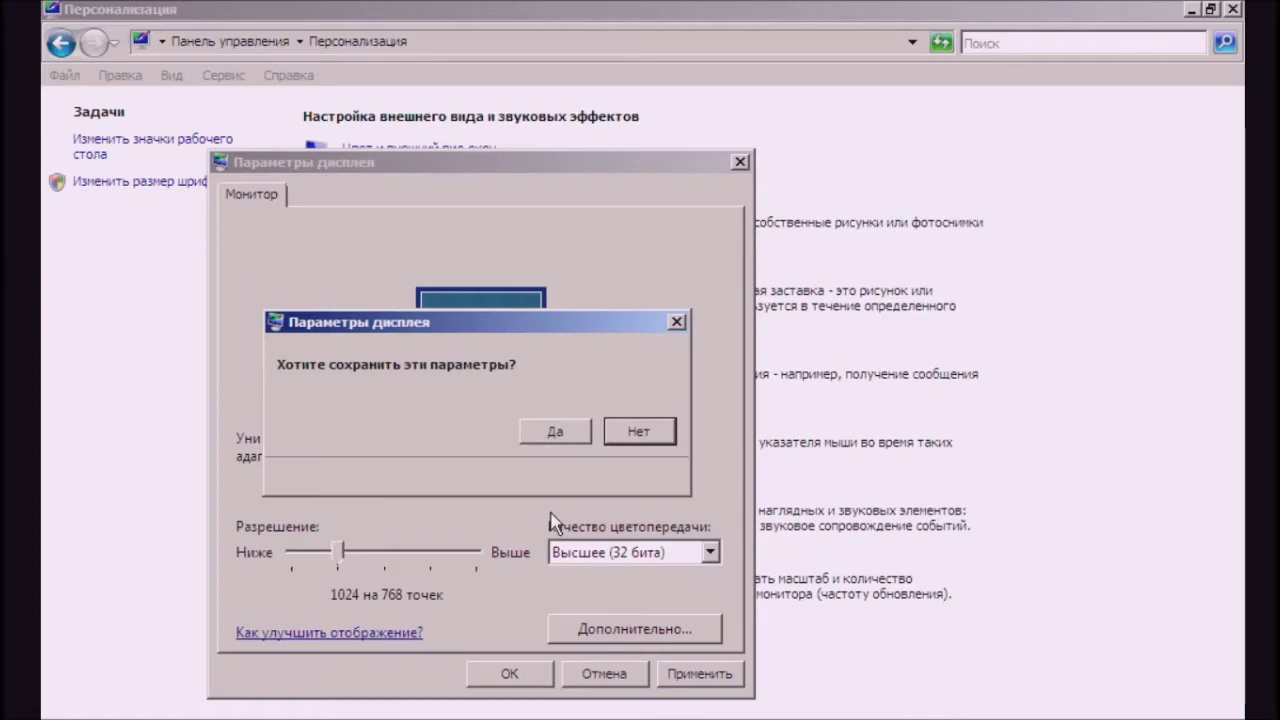
pyautogui.click(565, 445)
pyautogui.click(528, 674)
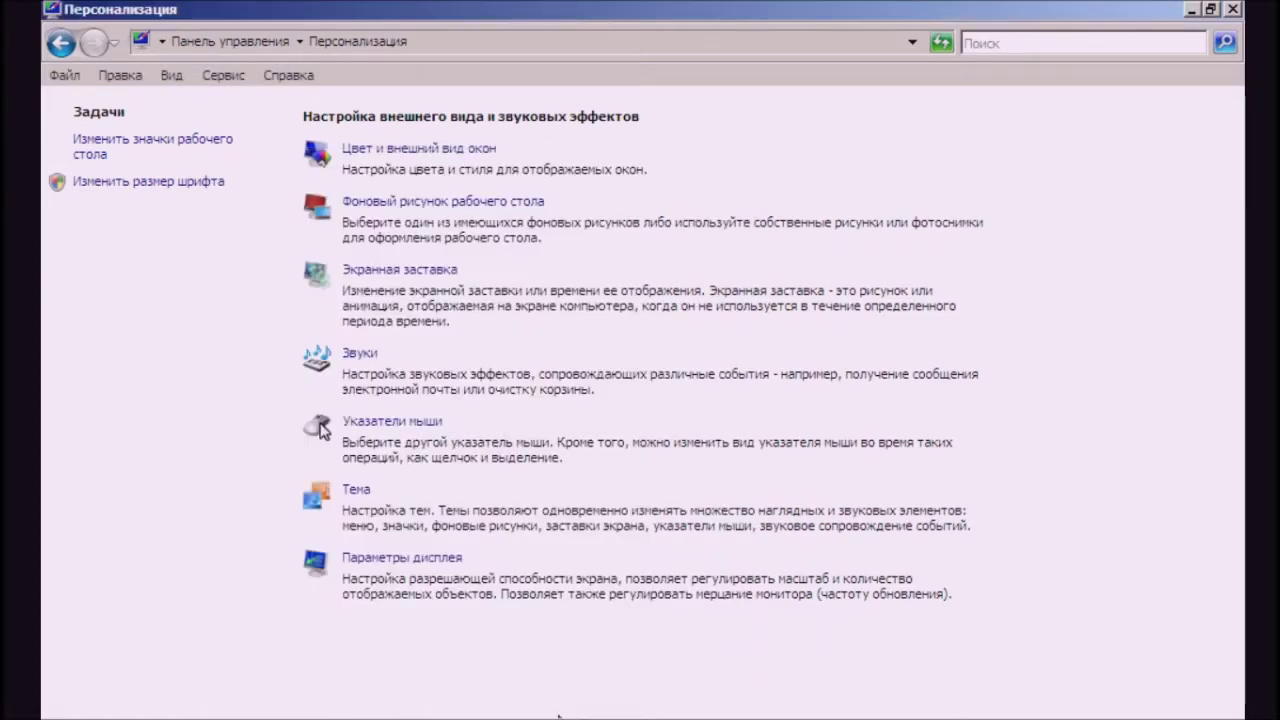
# - Scale the VirtualBox guest screen to 100%
pyautogui.click(519, 711)
pyautogui.moveTo(586, 703)
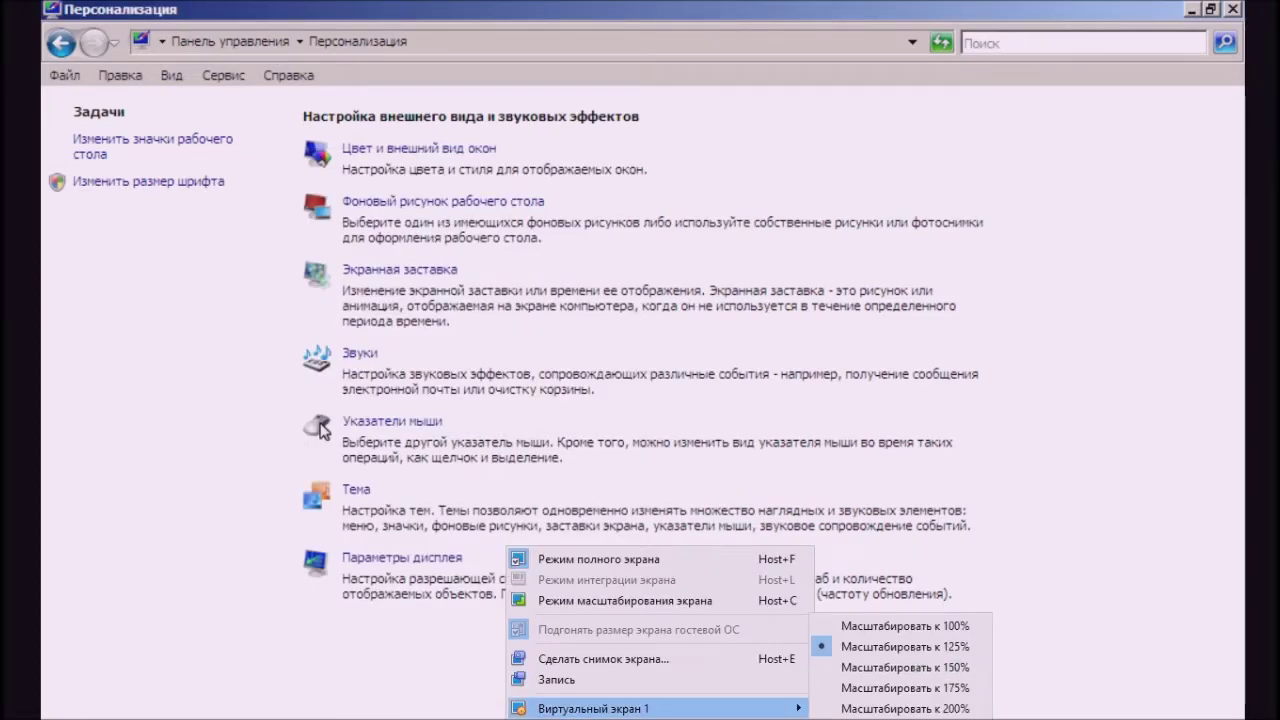
pyautogui.click(900, 624)
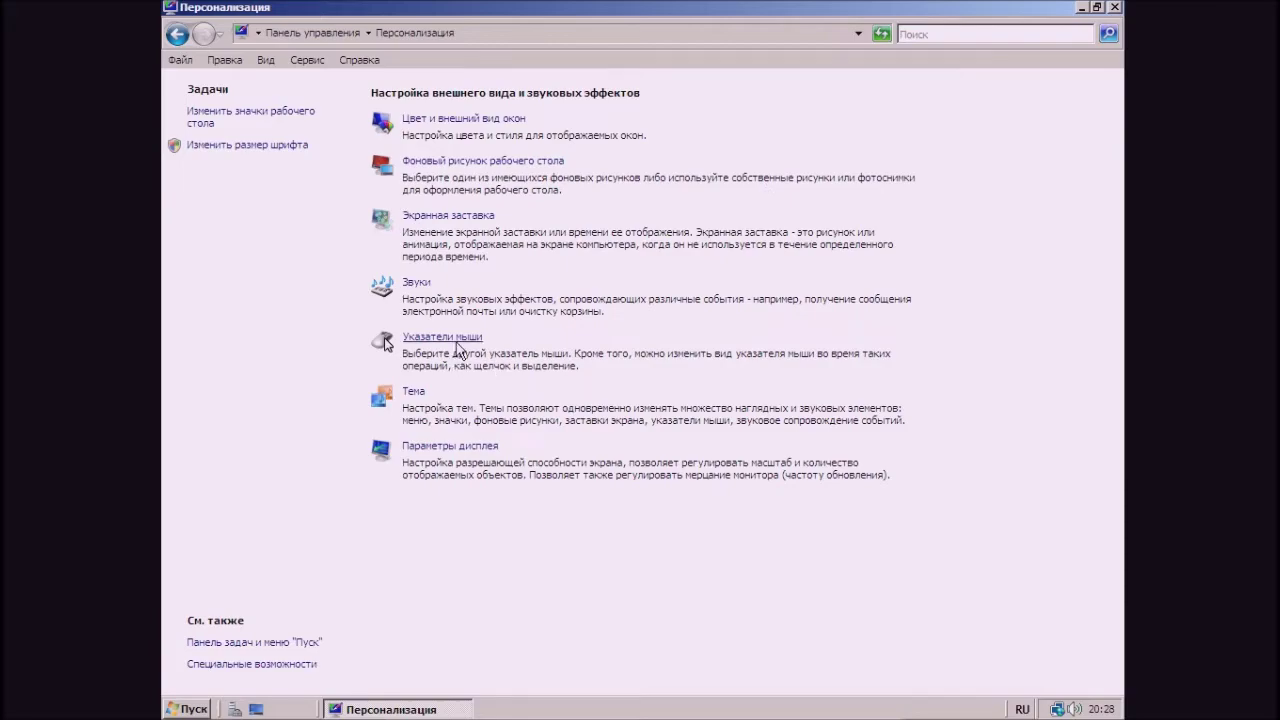
# - Try the large standard pointer scheme in Mouse Properties
pyautogui.click(457, 338)
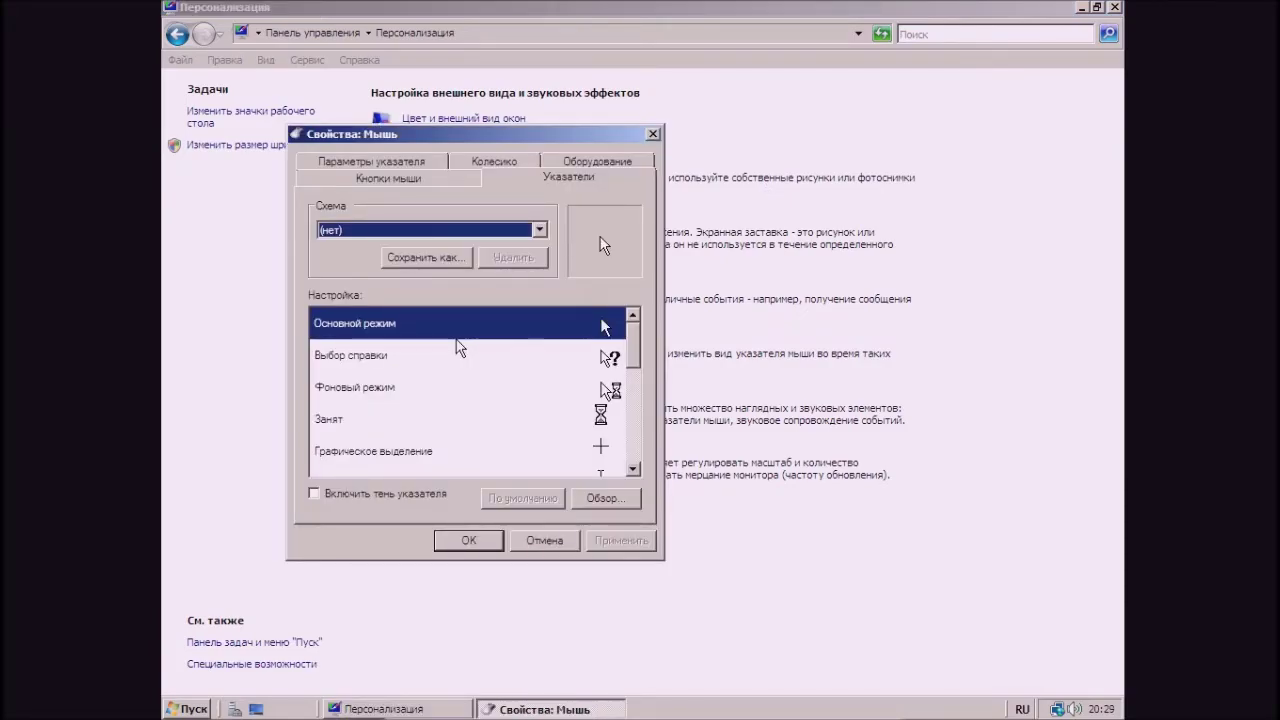
pyautogui.click(420, 230)
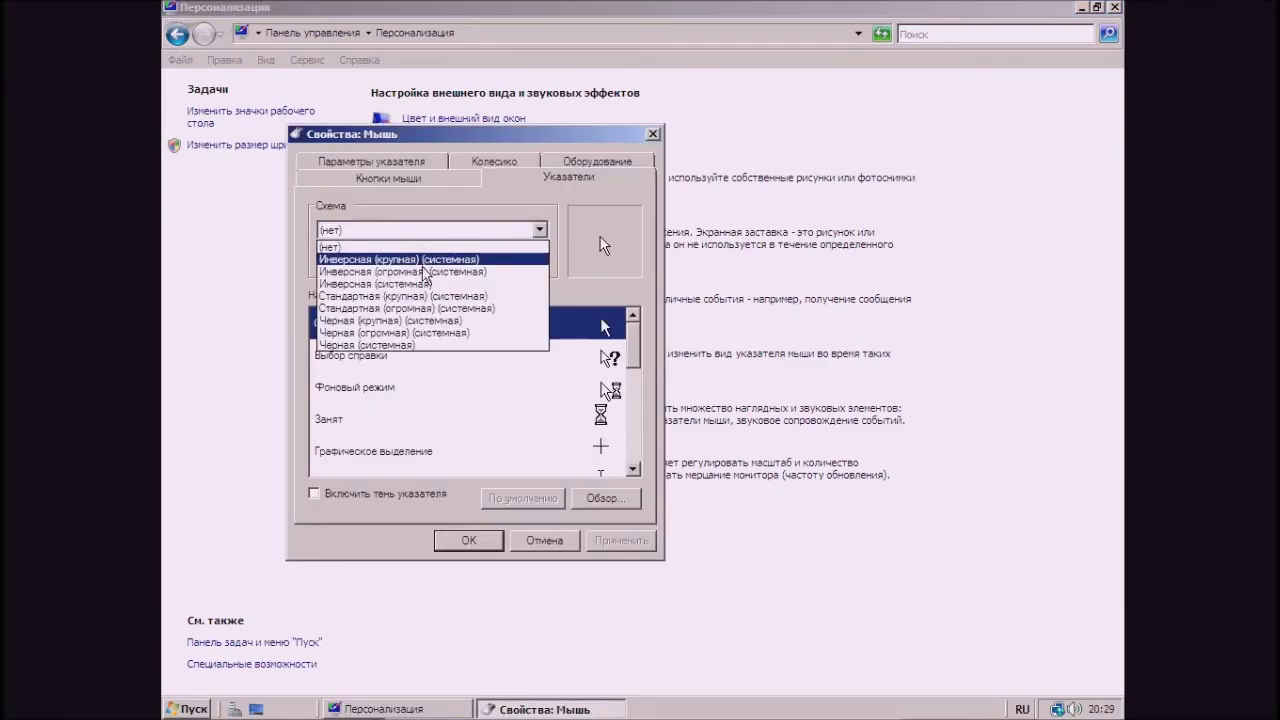
pyautogui.click(425, 296)
pyautogui.scroll(-3, 425, 232)
pyautogui.scroll(12, 425, 232)
pyautogui.scroll(-7, 425, 232)
pyautogui.scroll(4, 425, 232)
pyautogui.scroll(4, 425, 232)
pyautogui.scroll(-9, 425, 232)
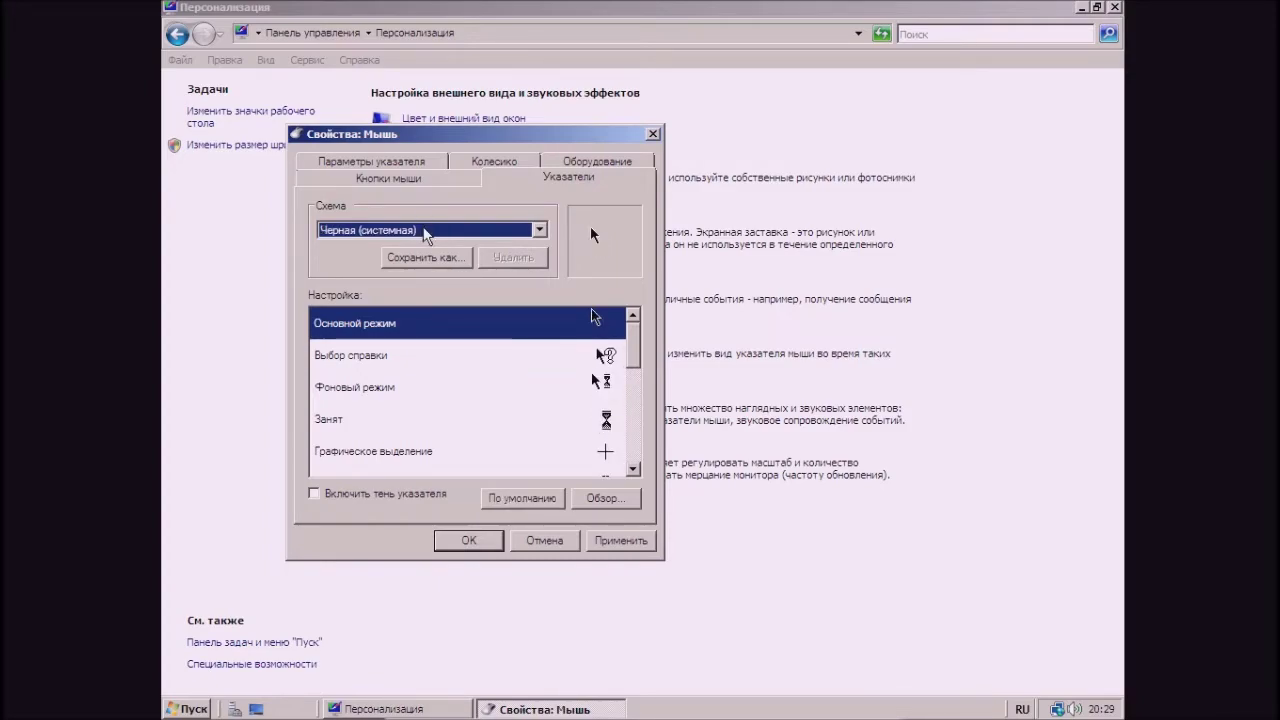
# - Look through the buttons, wheel and hardware settings, cancel Mouse Properties, and close Personalization
pyautogui.click(424, 176)
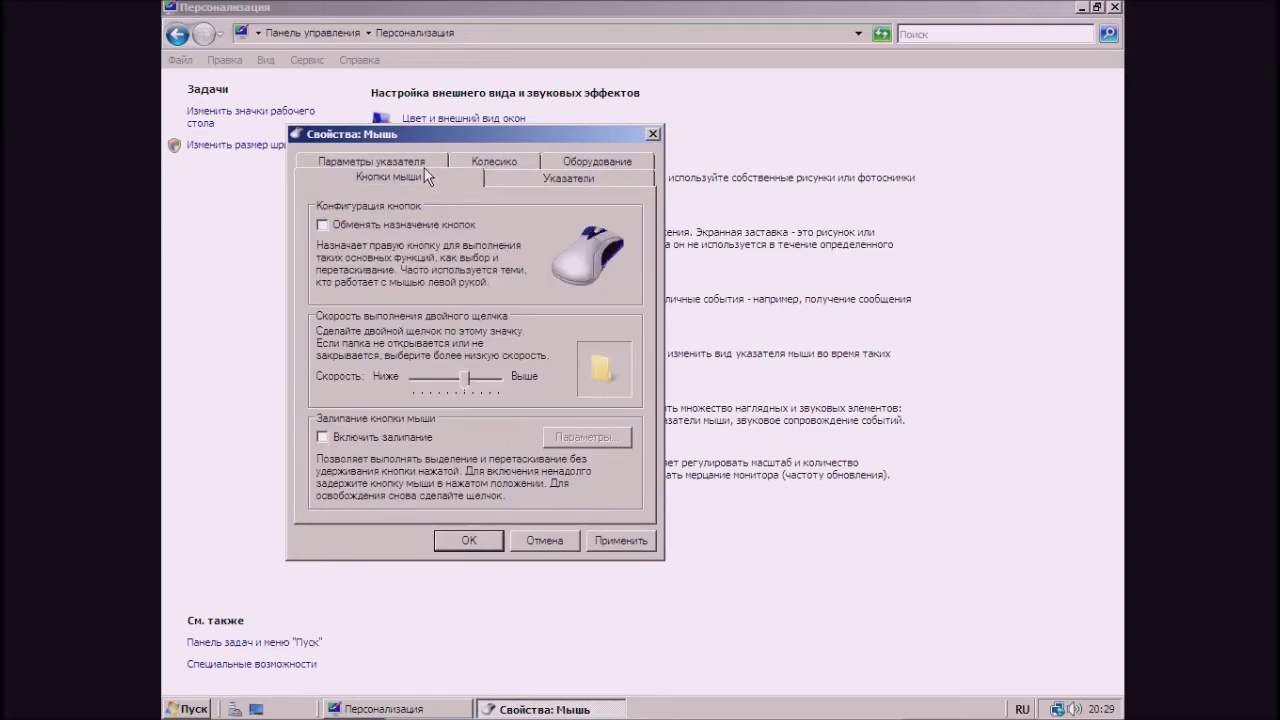
pyautogui.click(423, 164)
pyautogui.click(480, 182)
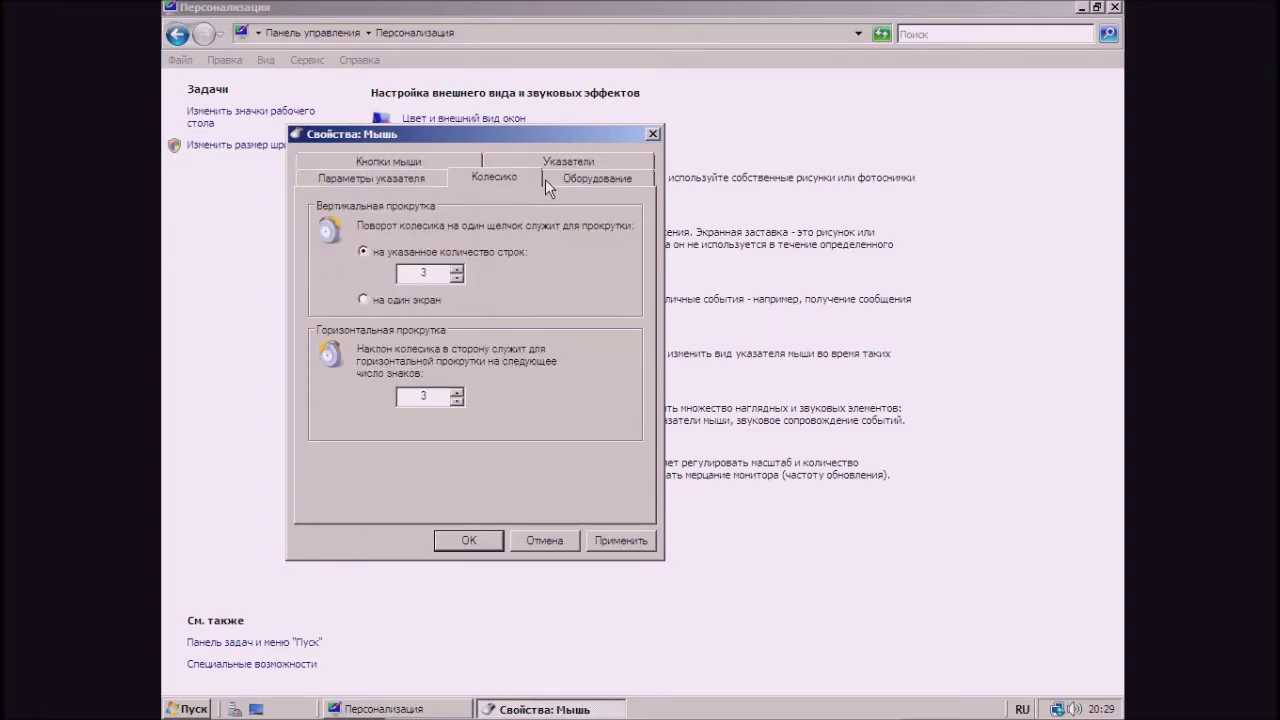
pyautogui.click(550, 185)
pyautogui.click(515, 180)
pyautogui.click(555, 543)
pyautogui.click(1113, 9)
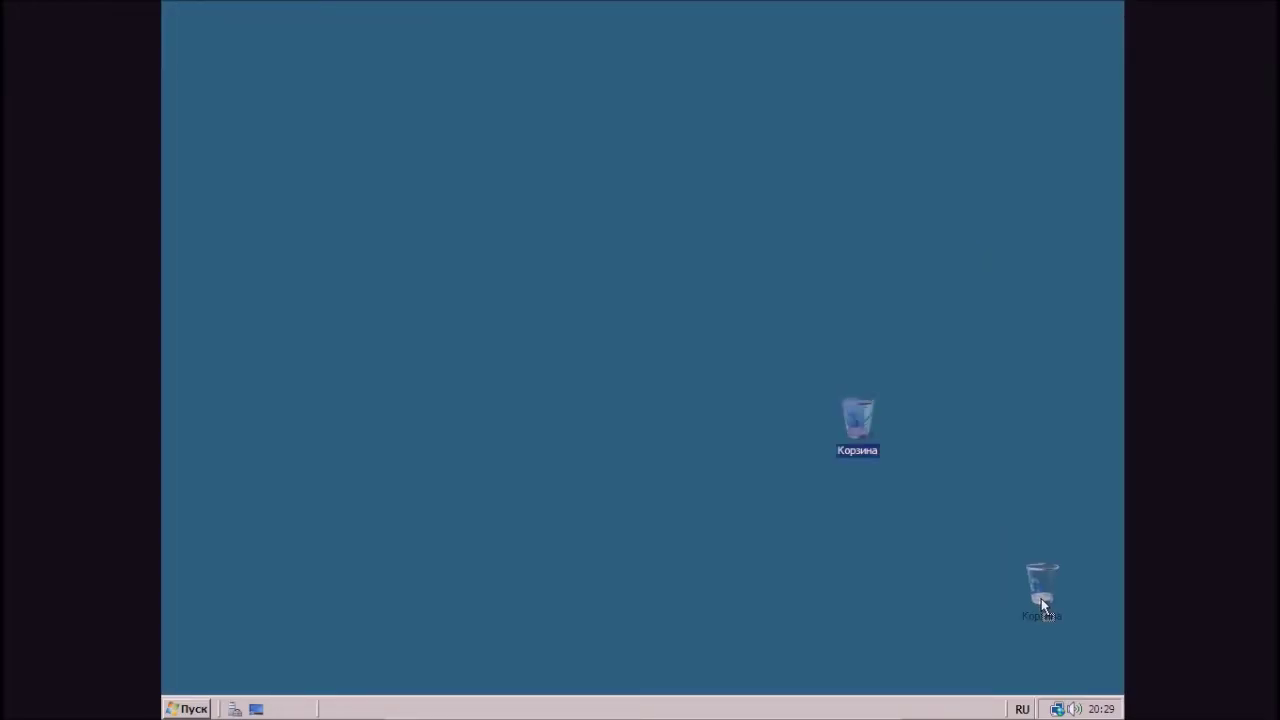
# - Move the Корзина icon to the desktop's bottom-right corner
pyautogui.moveTo(1041, 598); pyautogui.dragTo(1069, 646)
pyautogui.click(952, 628)
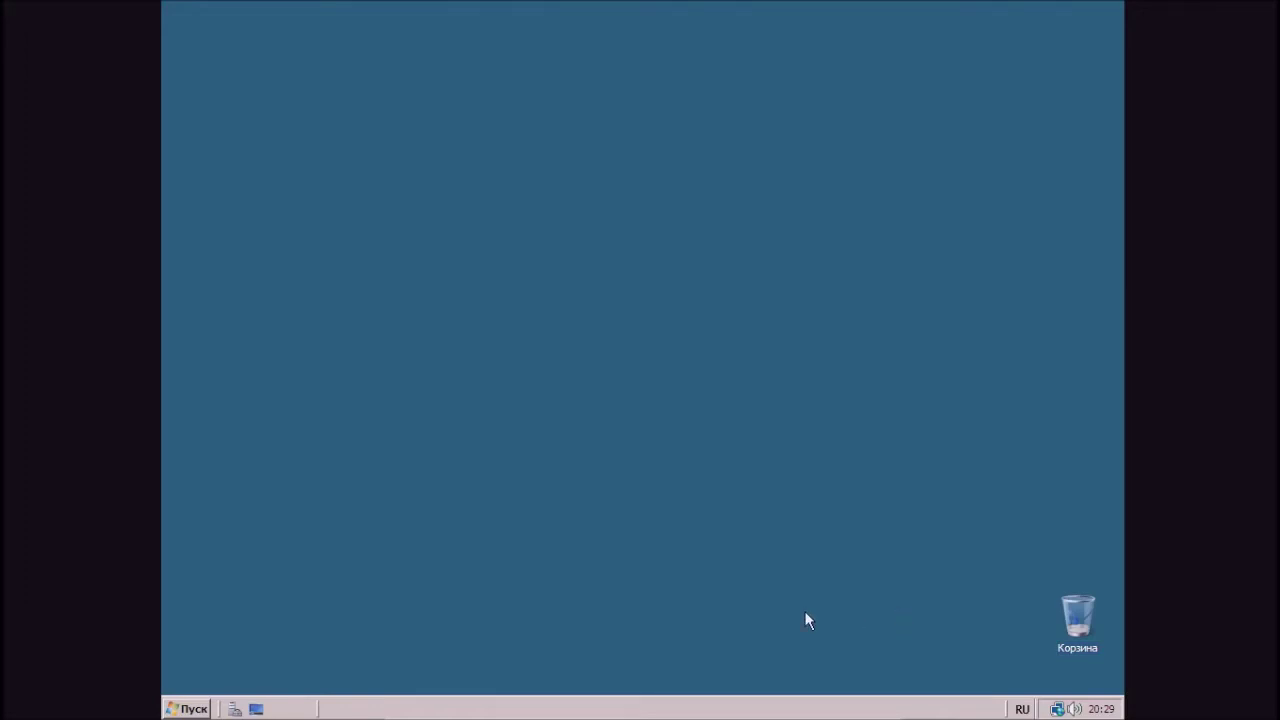
pyautogui.moveTo(702, 716)
pyautogui.click(614, 708)
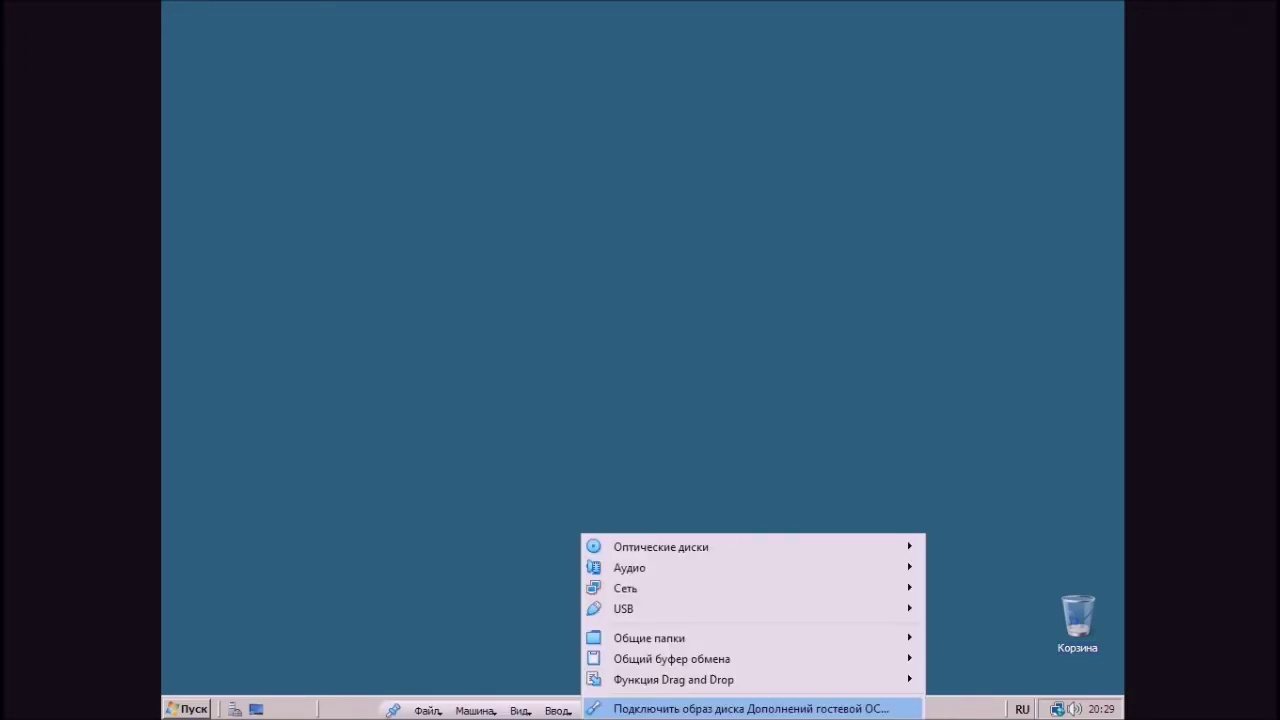
pyautogui.press('Escape')
# - Show the Компьютер icon on the desktop from the Start menu
pyautogui.click(188, 709)
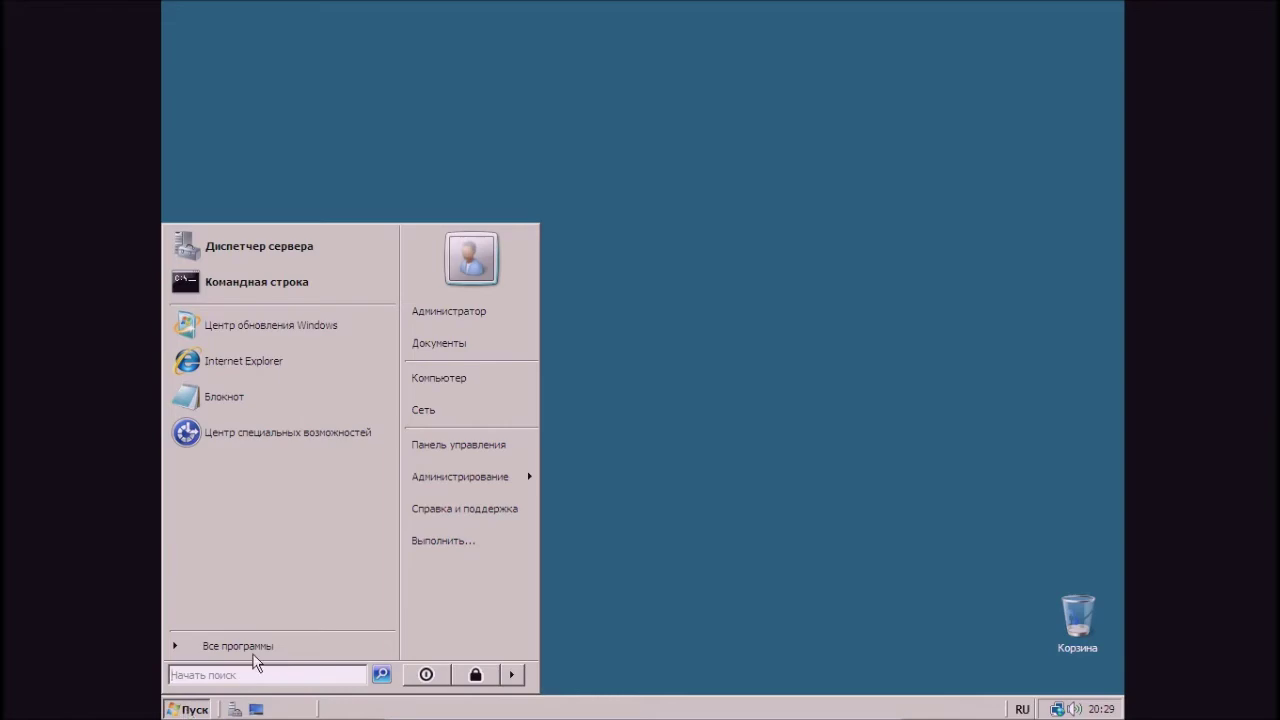
pyautogui.rightClick(470, 377)
pyautogui.click(560, 483)
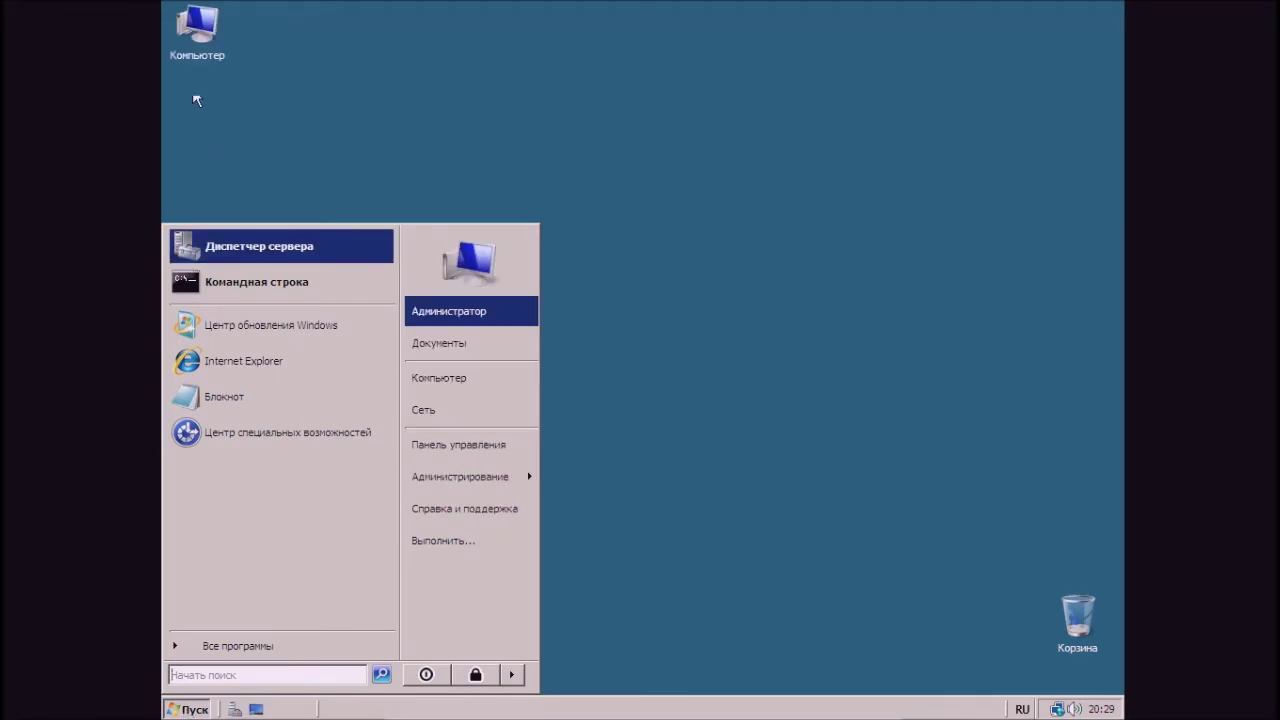
# - View this computer's system properties maximised, then close them
pyautogui.rightClick(193, 52)
pyautogui.click(253, 216)
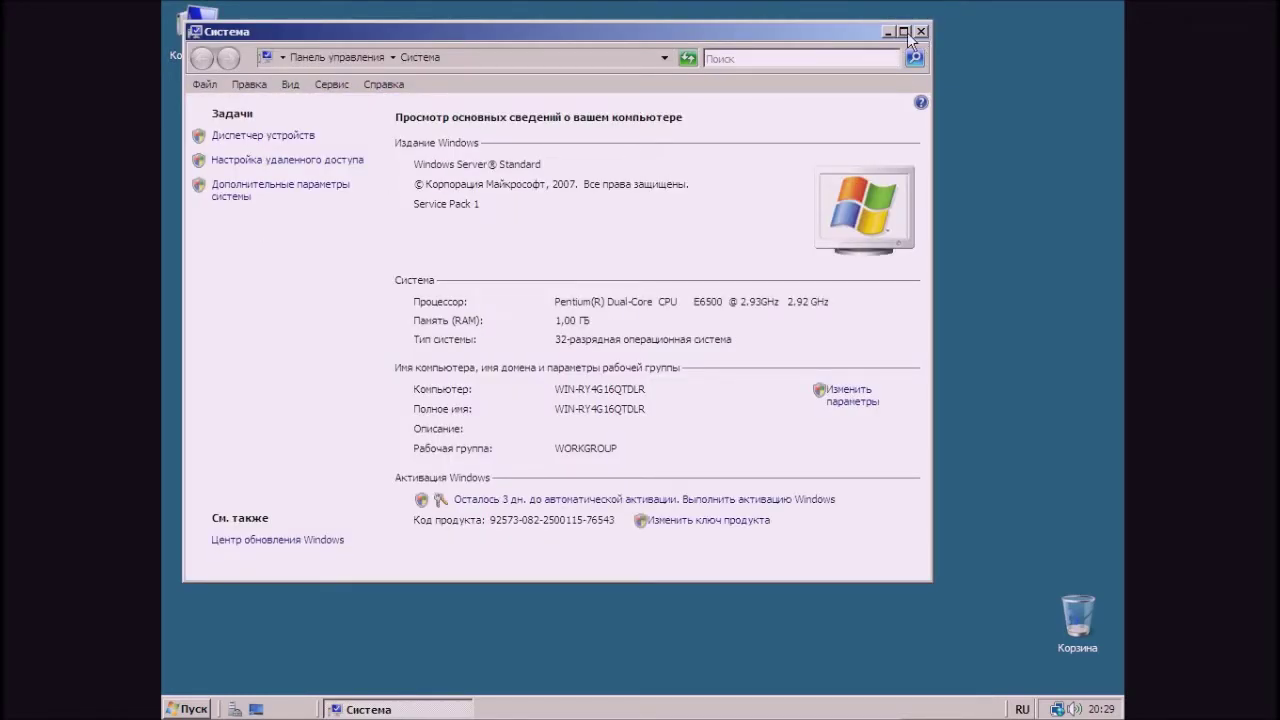
pyautogui.click(903, 31)
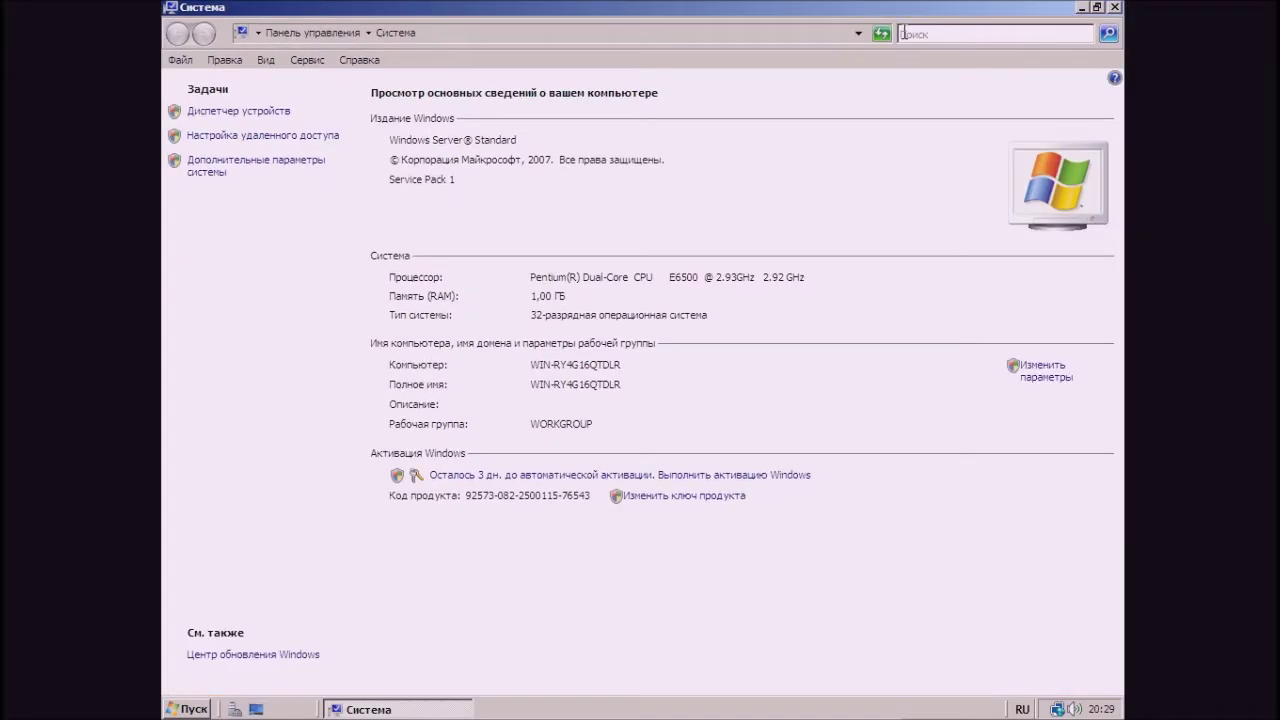
pyautogui.click(1116, 9)
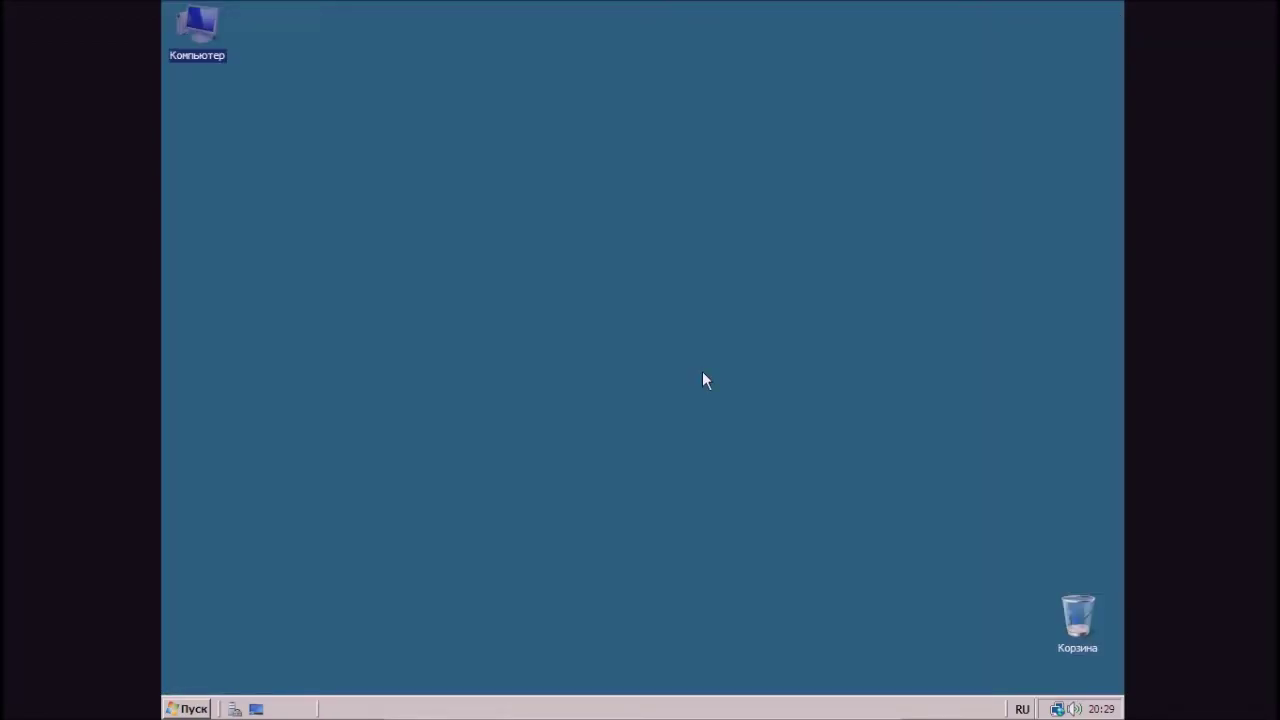
# - Run winver to confirm version 6.0 build 6001 Service Pack 1, then close it
pyautogui.press('super+r')
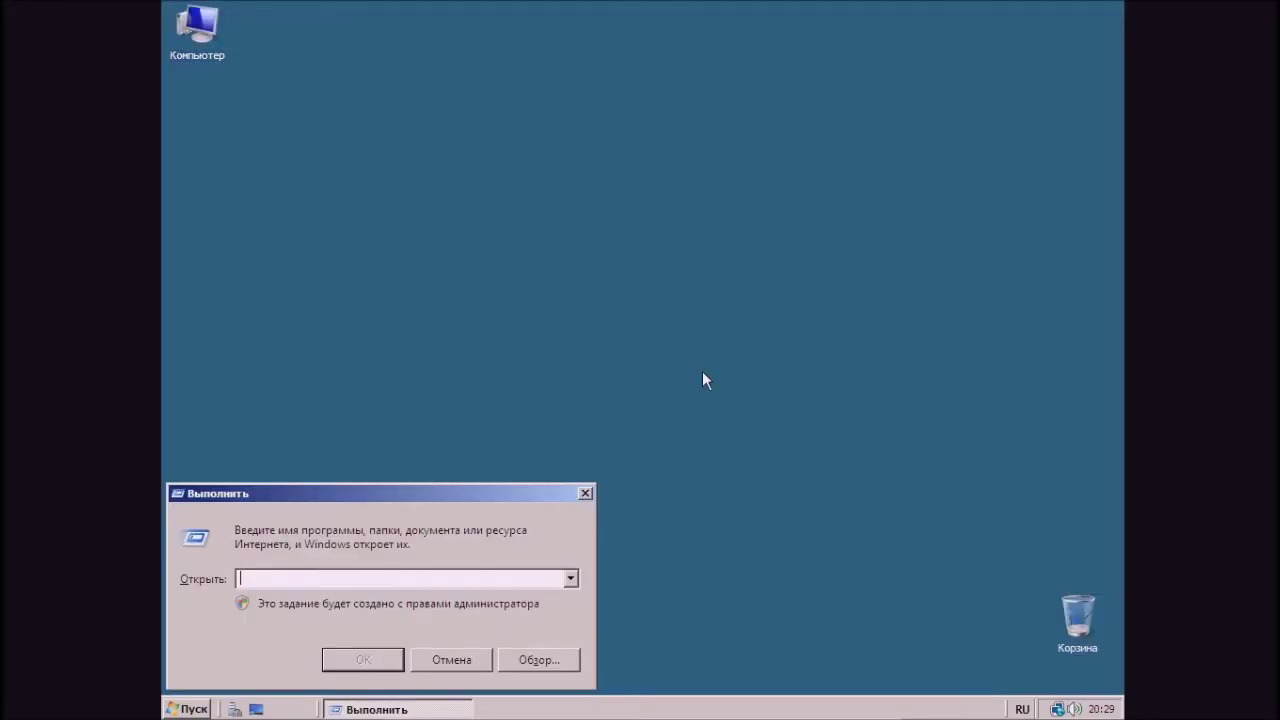
pyautogui.write('winver')
pyautogui.press('Return')
pyautogui.moveTo(489, 42); pyautogui.dragTo(744, 150)
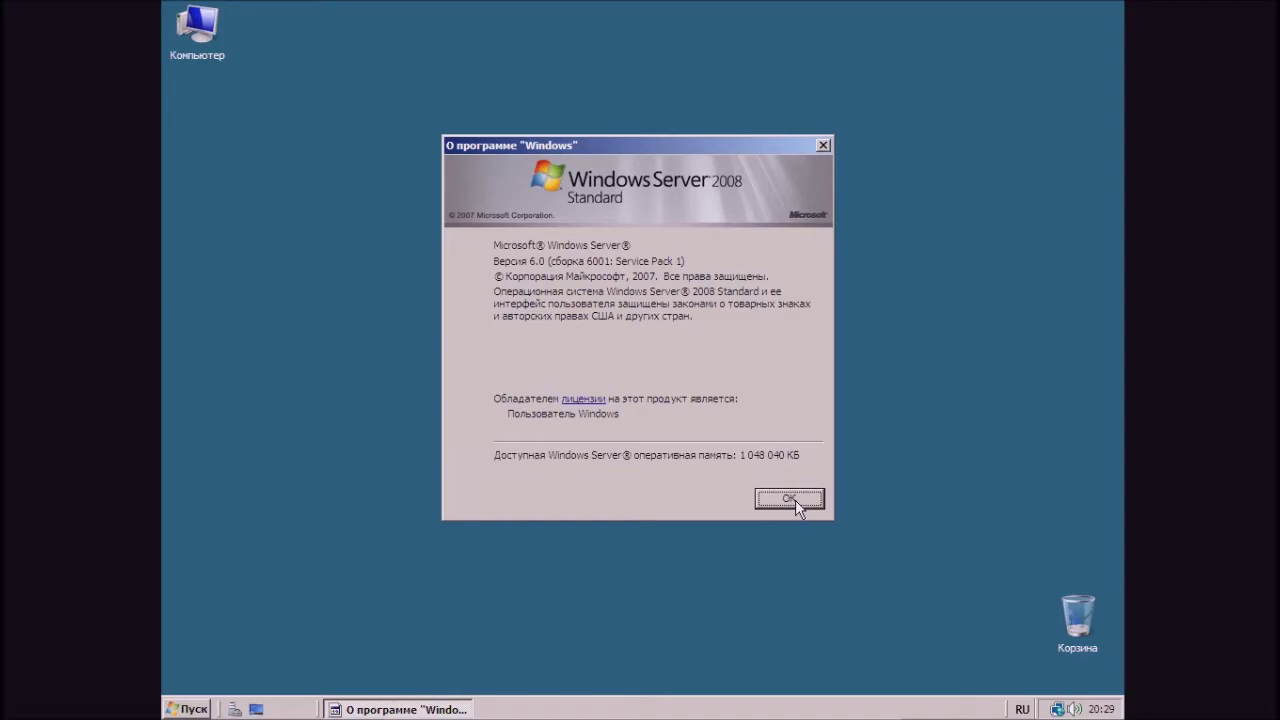
pyautogui.click(790, 499)
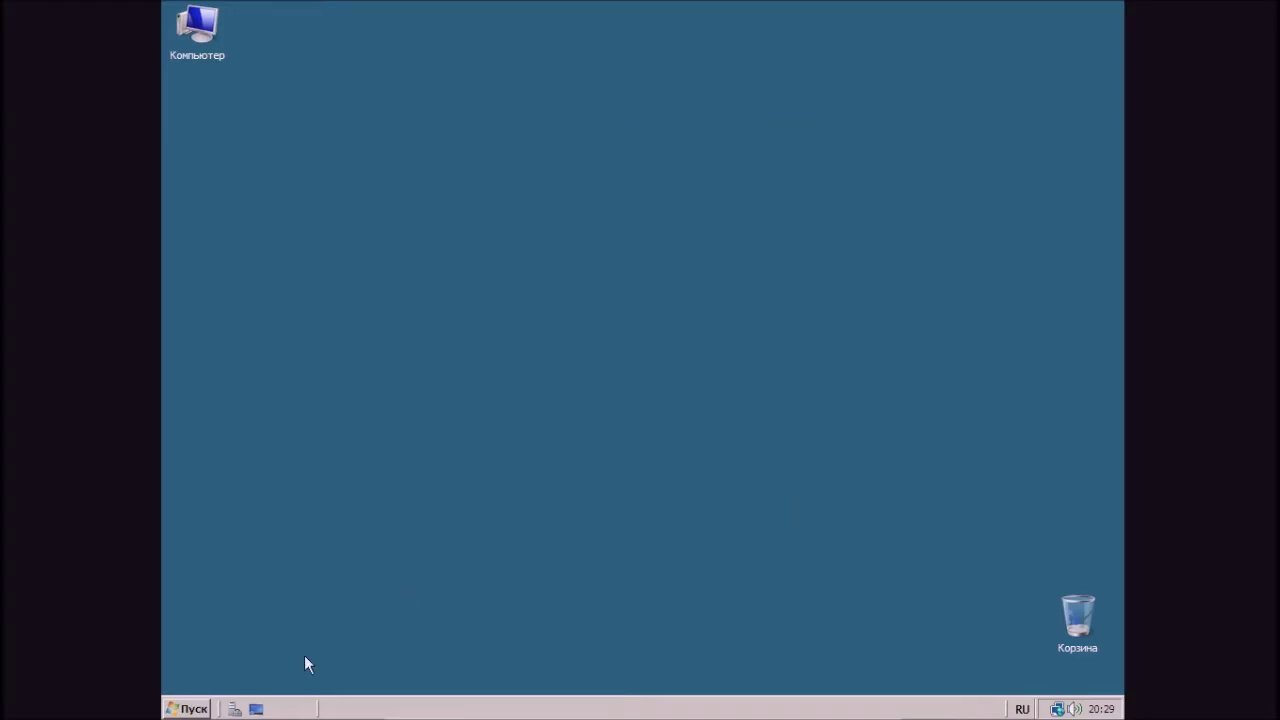
# - Insert the Guest Additions disc image and open the CD-дисковод (D:) drive
pyautogui.moveTo(420, 716)
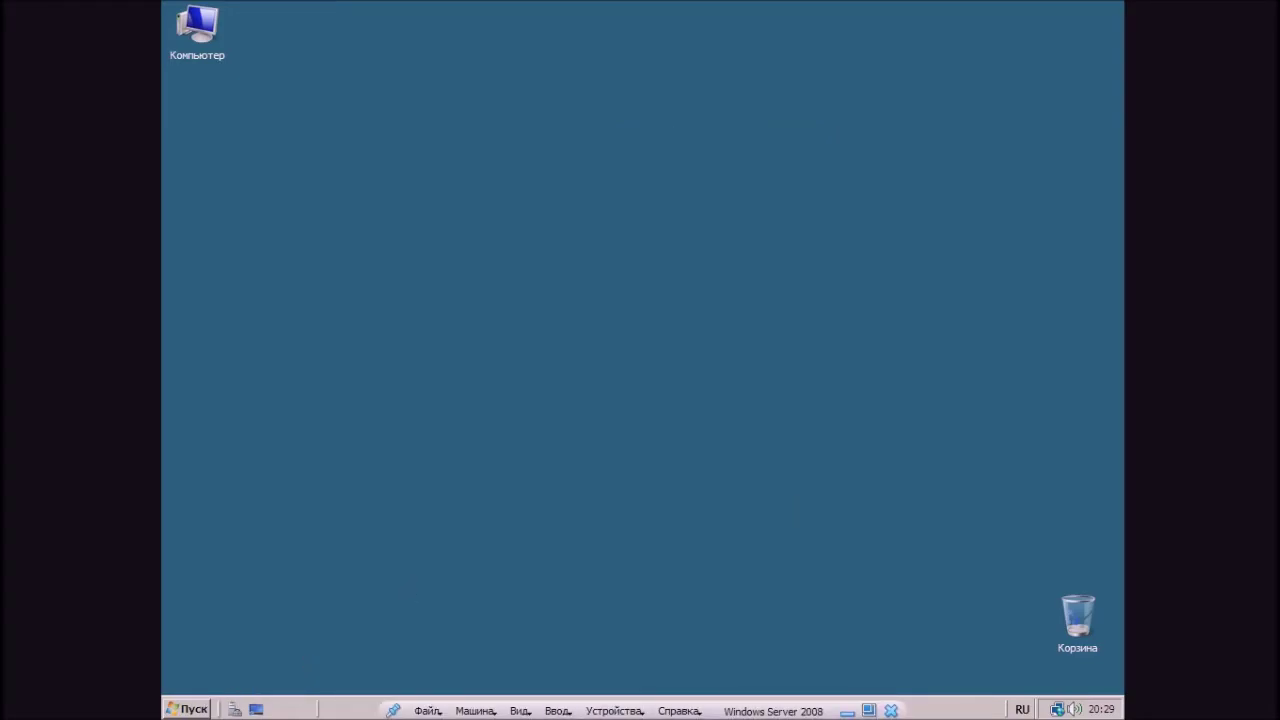
pyautogui.click(614, 711)
pyautogui.click(743, 703)
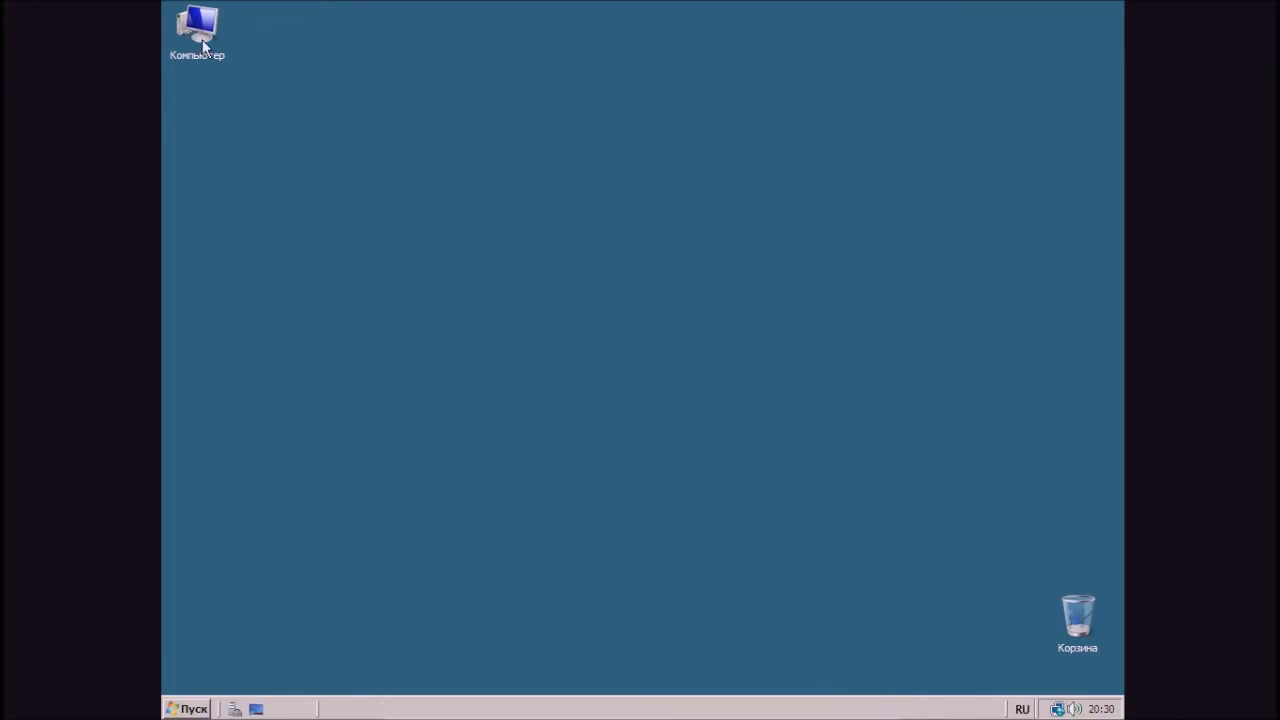
pyautogui.doubleClick(203, 45)
pyautogui.click(421, 252)
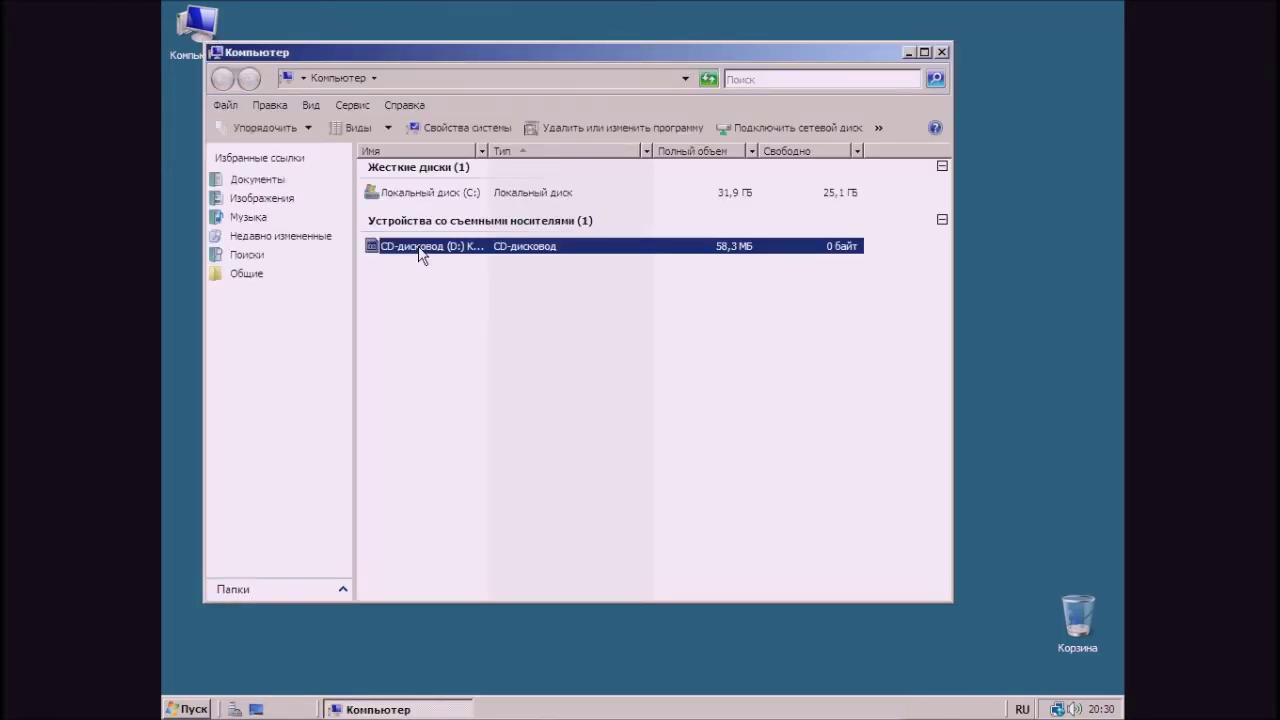
pyautogui.doubleClick(421, 252)
# - Run VBoxWindowsAdditions at the default location, allow the unverified driver, and dismiss the failure
pyautogui.click(436, 332)
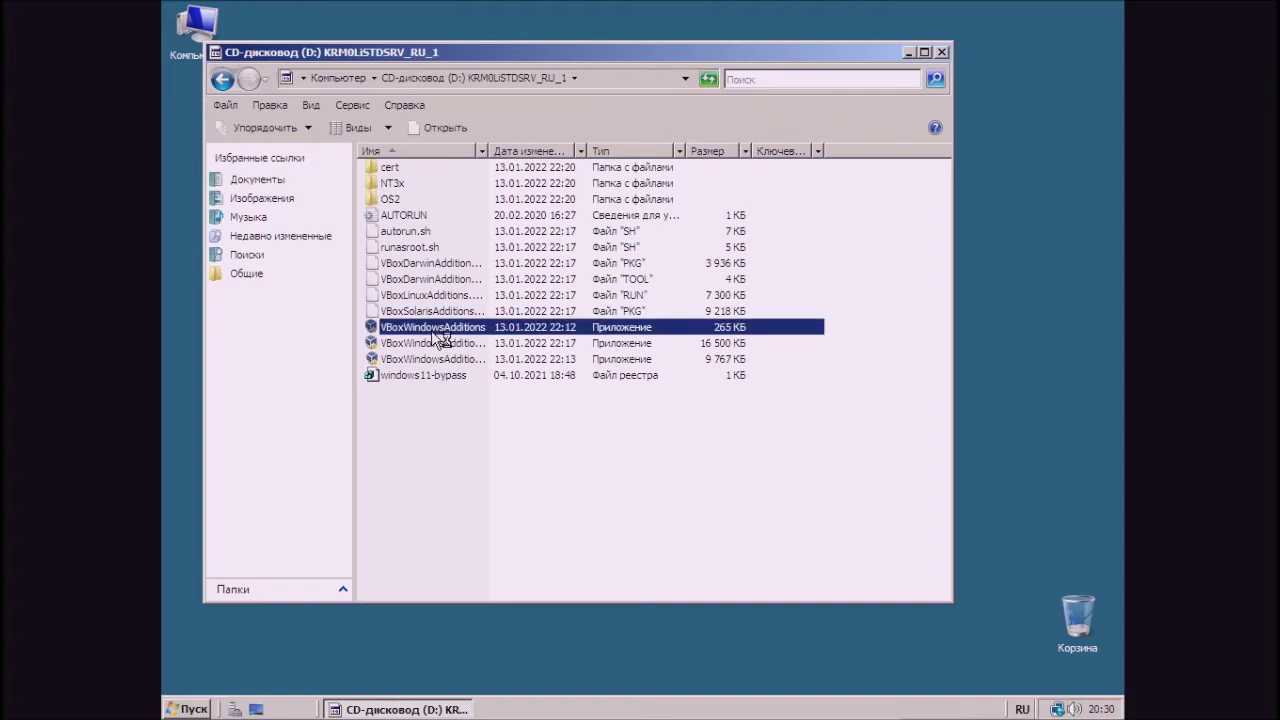
pyautogui.doubleClick(436, 333)
pyautogui.click(733, 502)
pyautogui.click(736, 503)
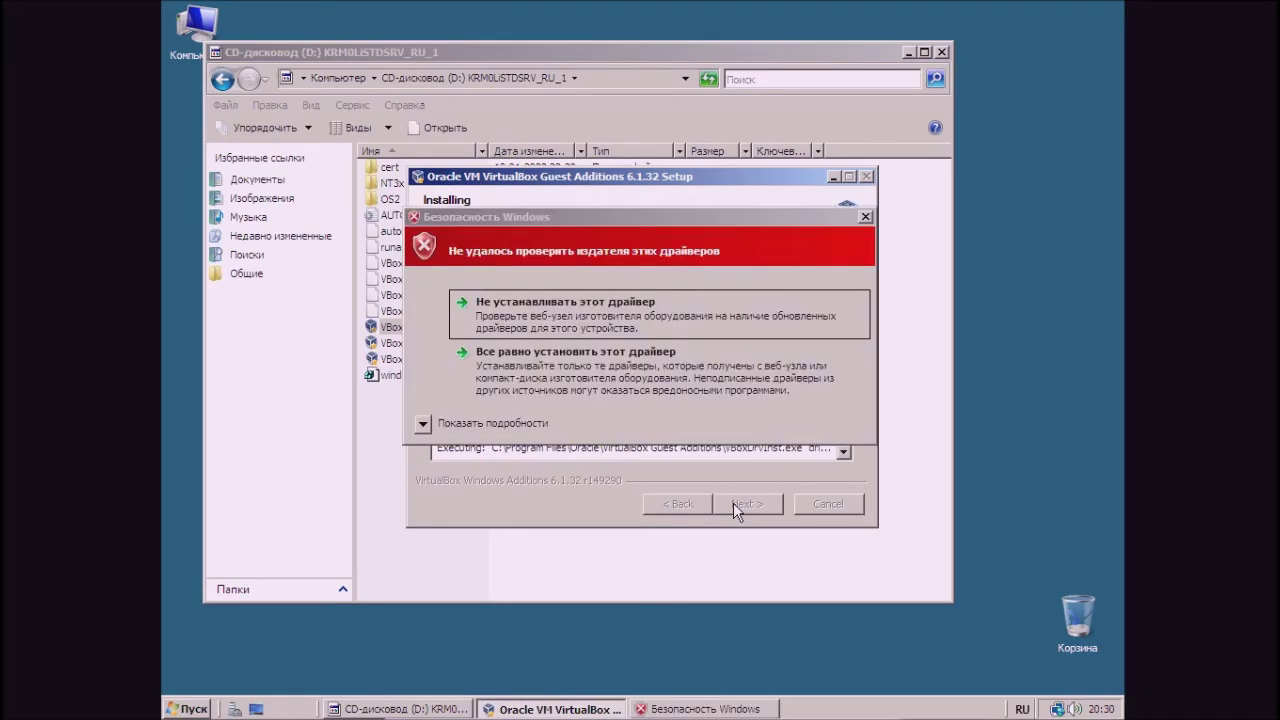
pyautogui.click(731, 384)
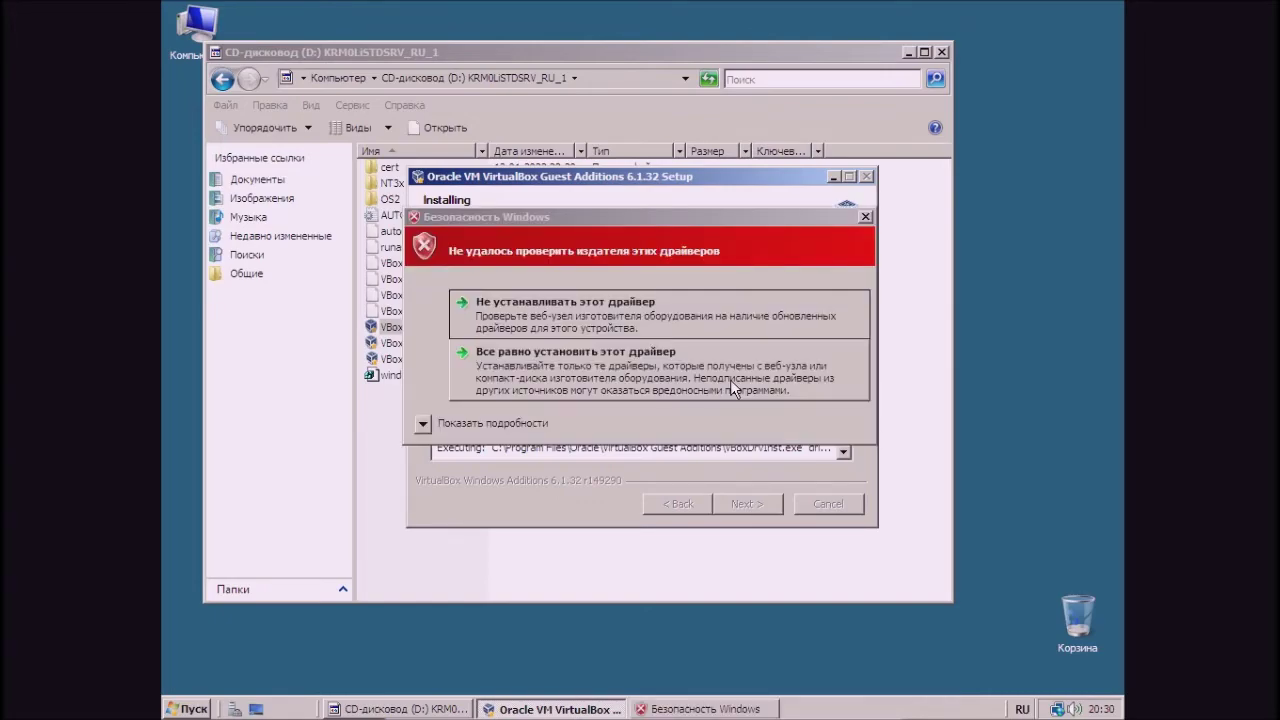
pyautogui.click(730, 381)
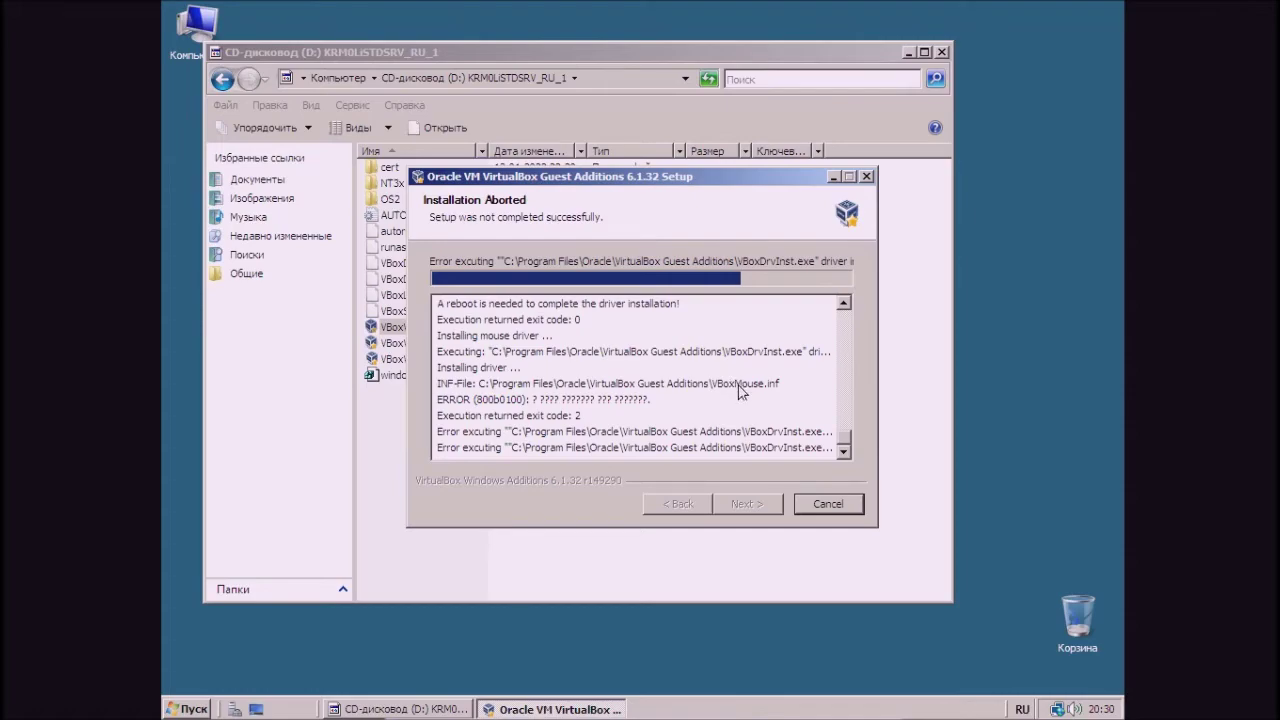
pyautogui.click(826, 503)
pyautogui.click(772, 428)
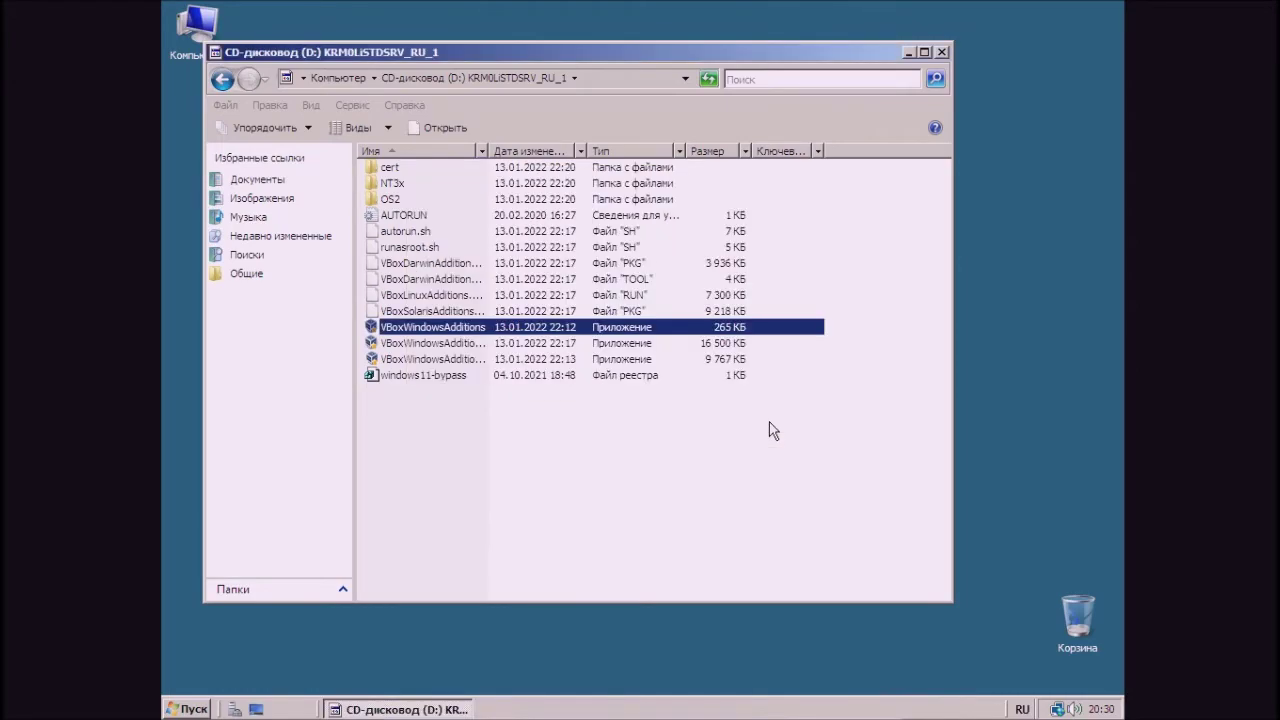
# - Restart the server with reason Другое (Запланированное) and comment 'Перезагрузка компьютера!'
pyautogui.click(178, 709)
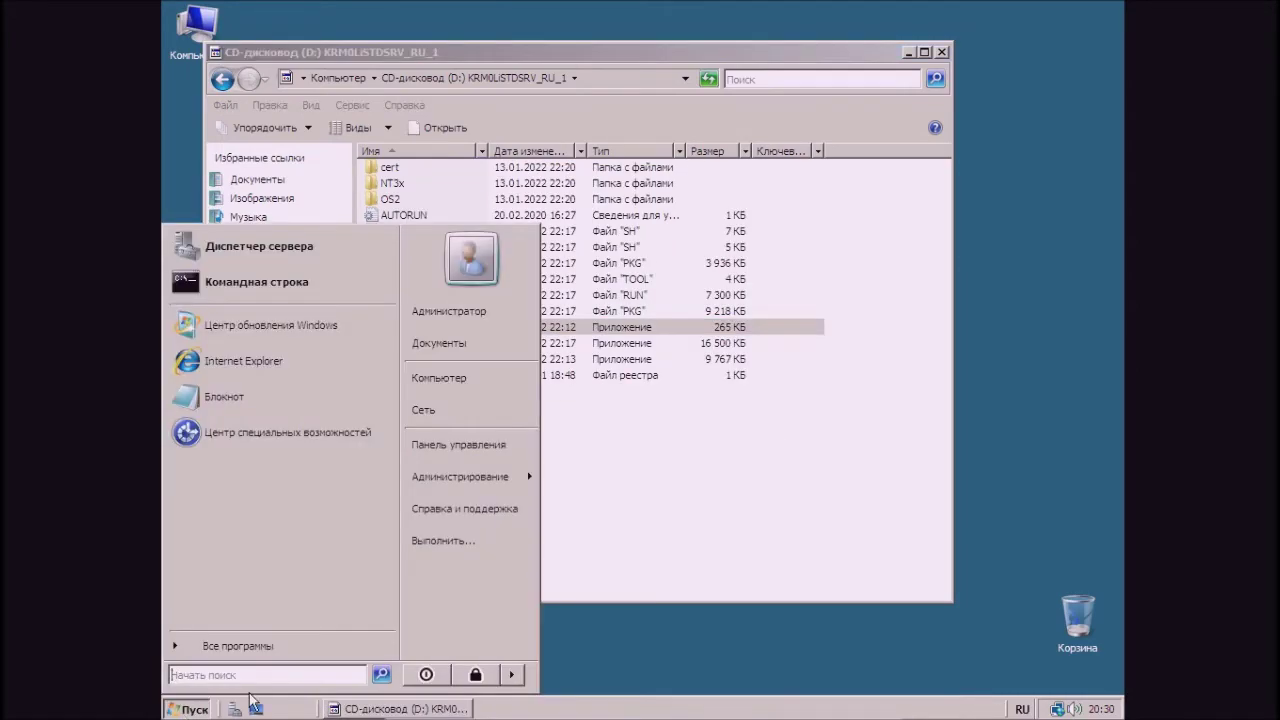
pyautogui.click(511, 676)
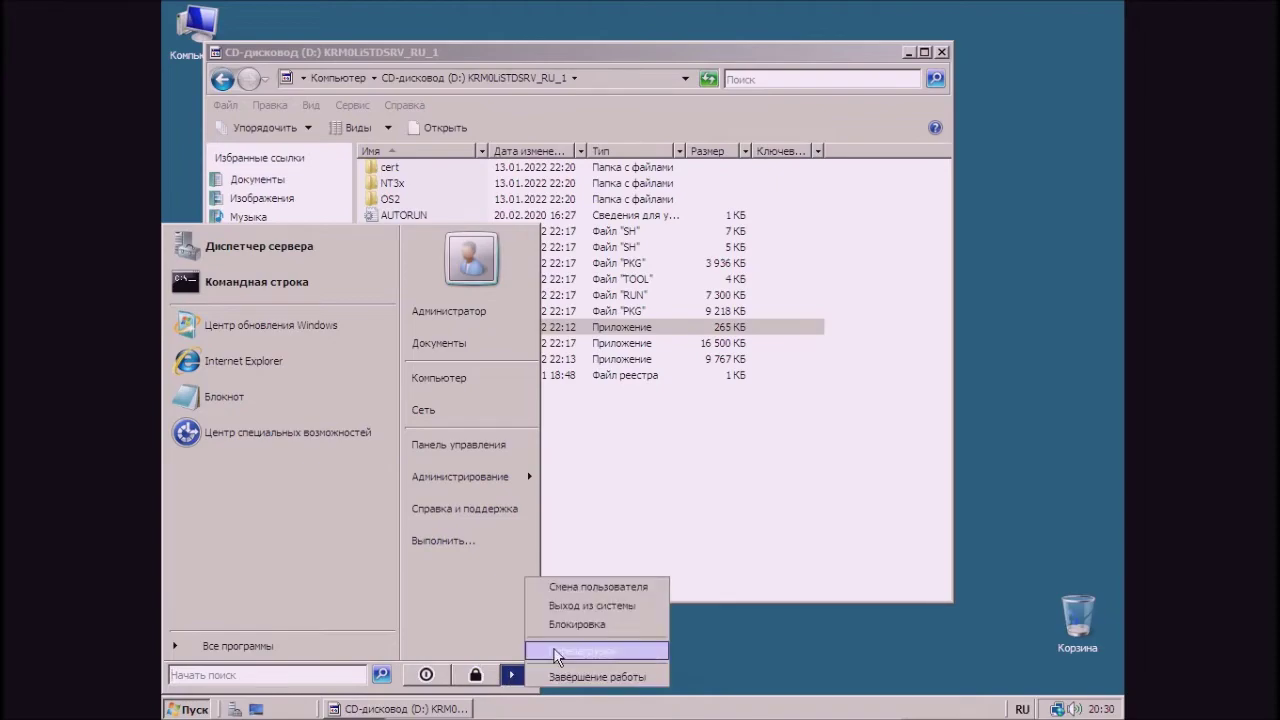
pyautogui.click(560, 651)
pyautogui.click(630, 298)
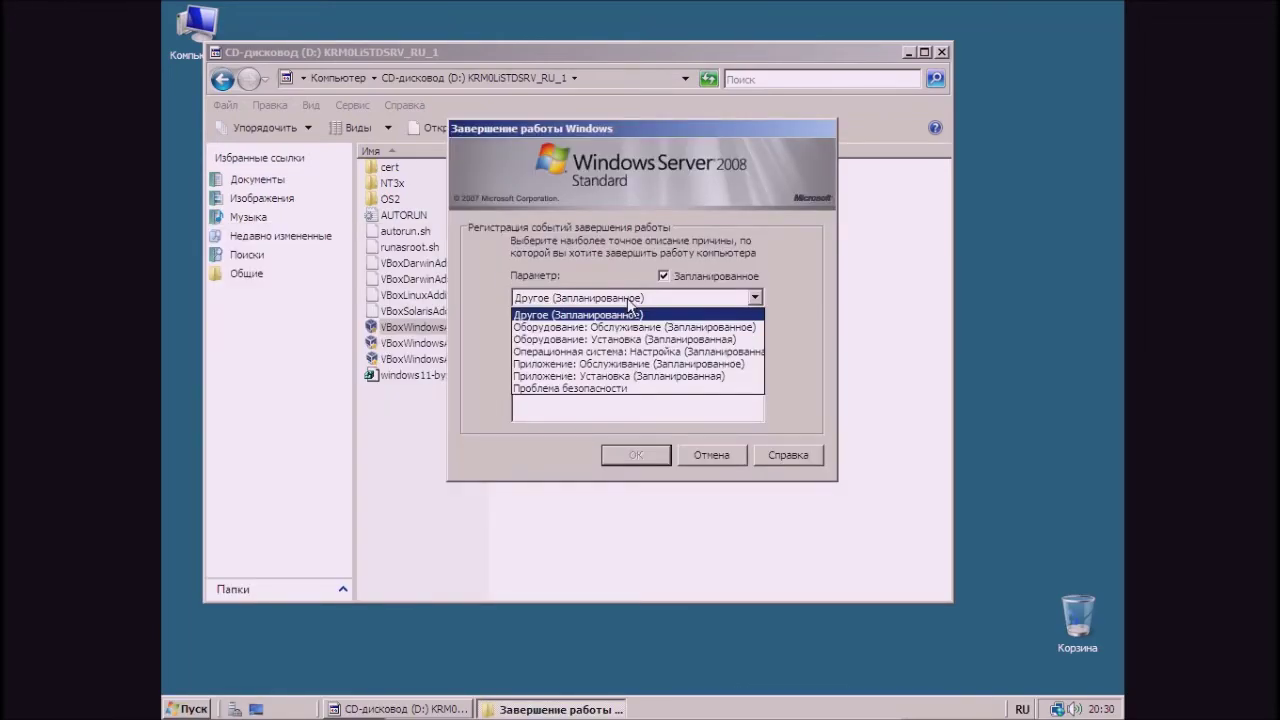
pyautogui.click(630, 305)
pyautogui.click(626, 397)
pyautogui.write('Перез')
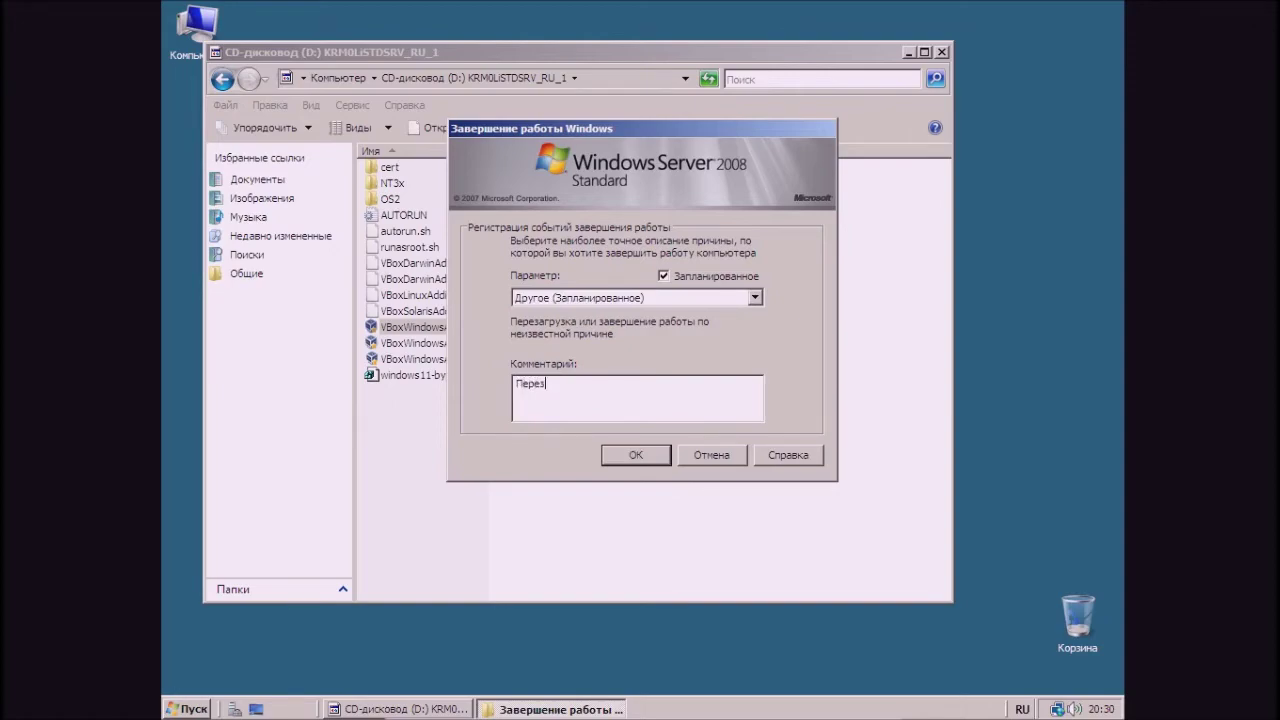
pyautogui.write('агрузка компьютера!')
pyautogui.click(645, 455)
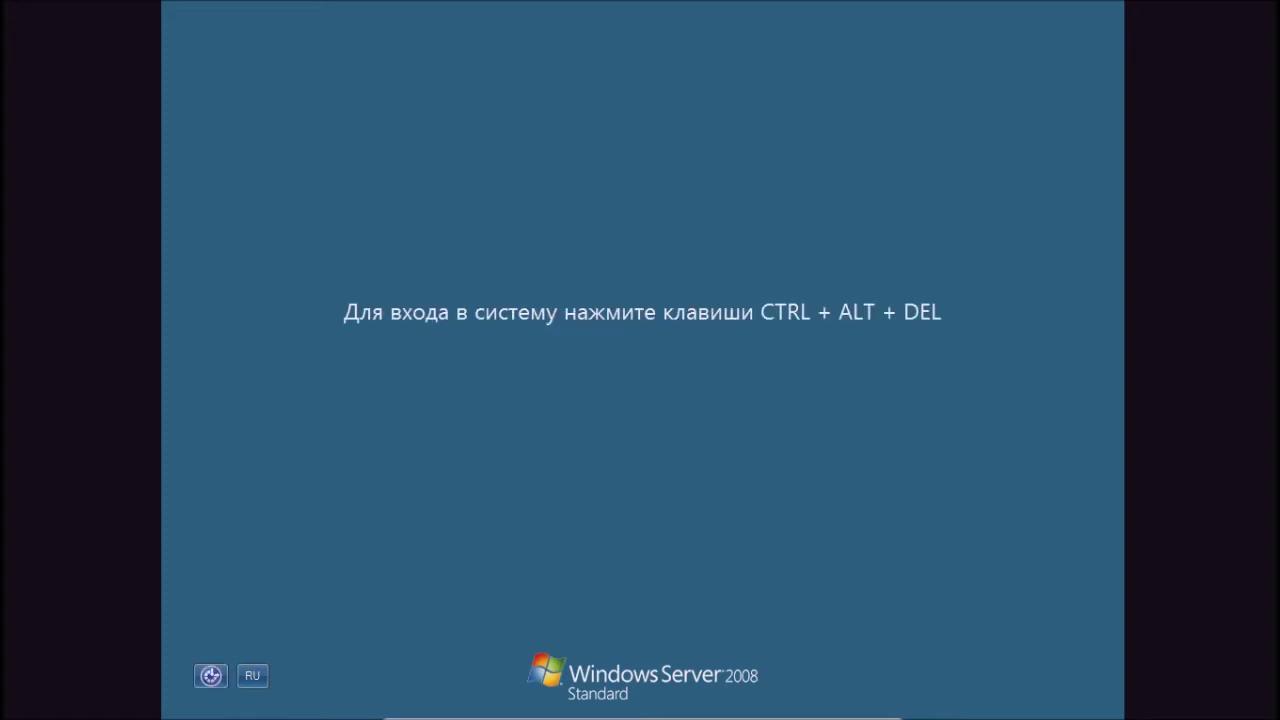
# - Sign in with the Administrator password, then drag the Recycle Bin to the desktop's right edge
pyautogui.hotkey('ctrl', 'alt', 'Delete')
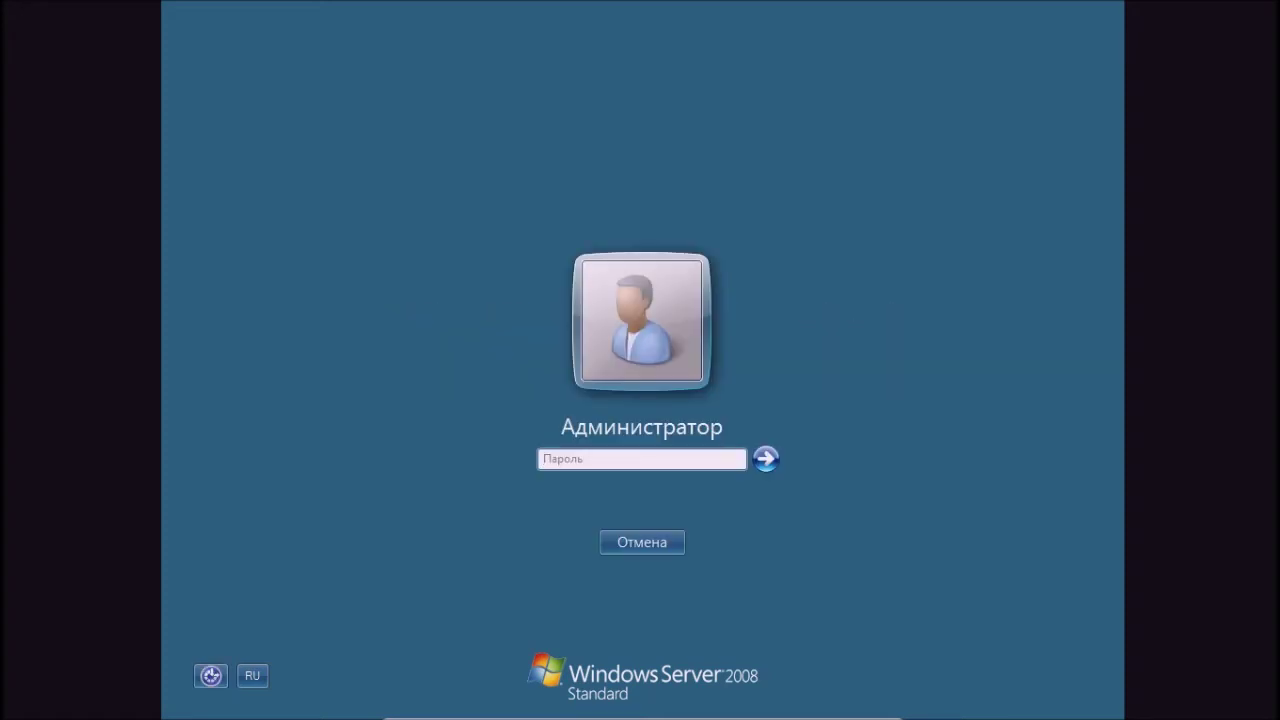
pyautogui.press('capslock')
pyautogui.write('P')
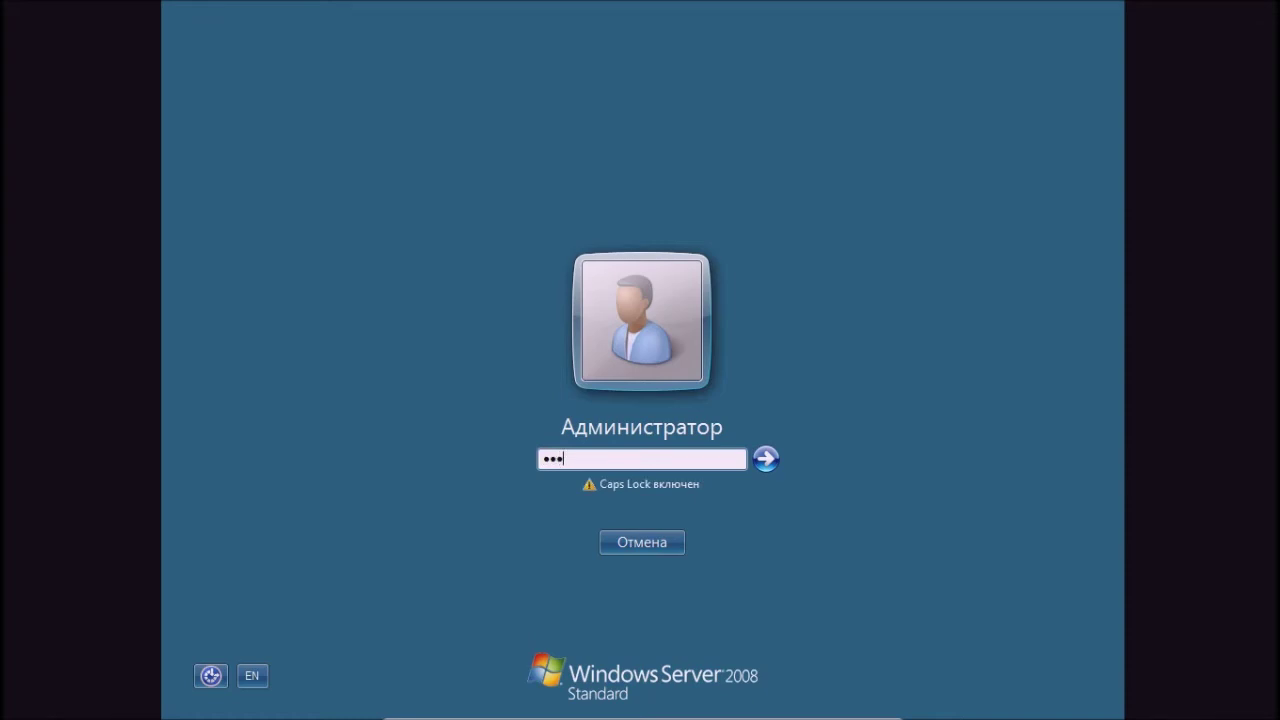
pyautogui.press('capslock')
pyautogui.write('a')
pyautogui.press('capslock')
pyautogui.write('AB')
pyautogui.press('capslock')
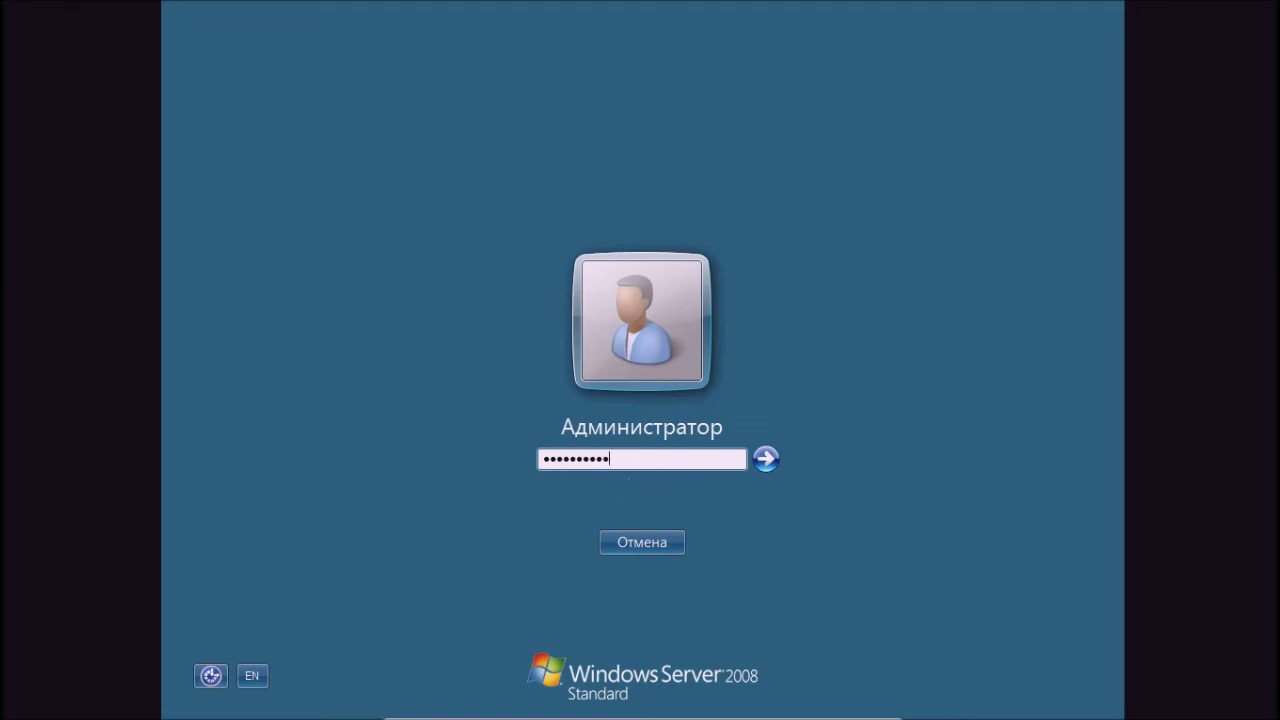
pyautogui.press('Return')
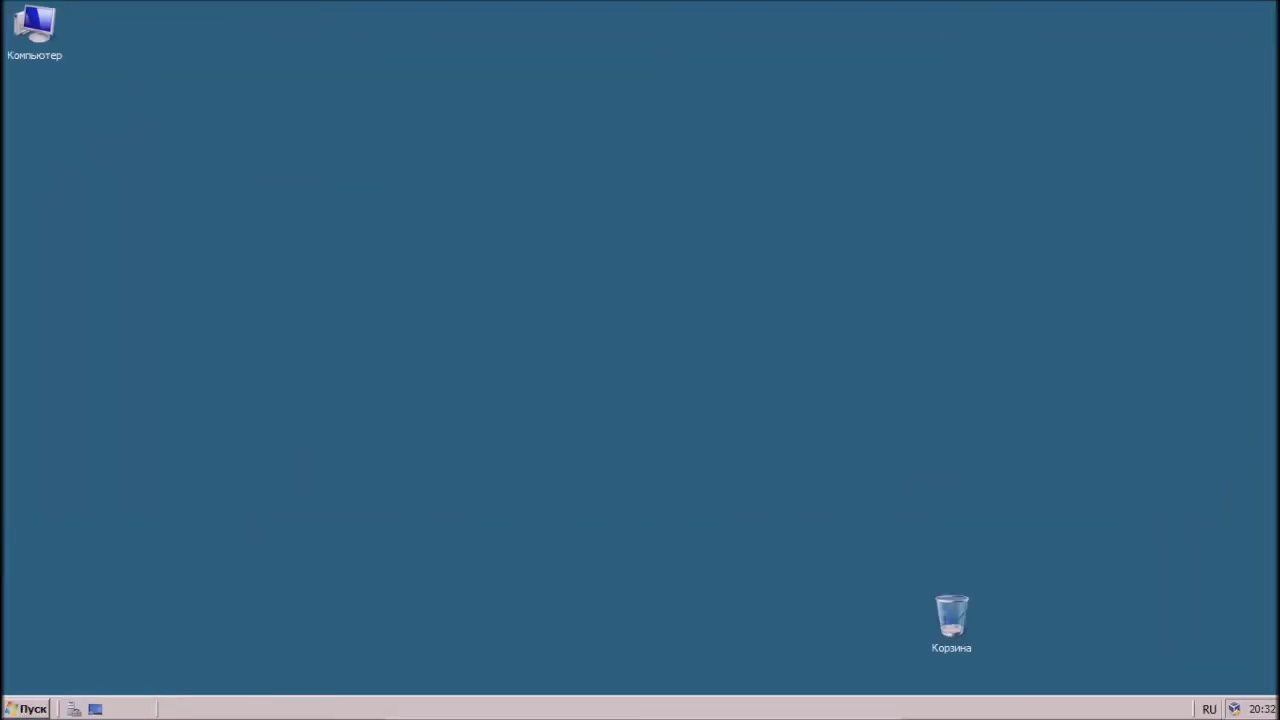
pyautogui.moveTo(951, 616); pyautogui.dragTo(1234, 622)
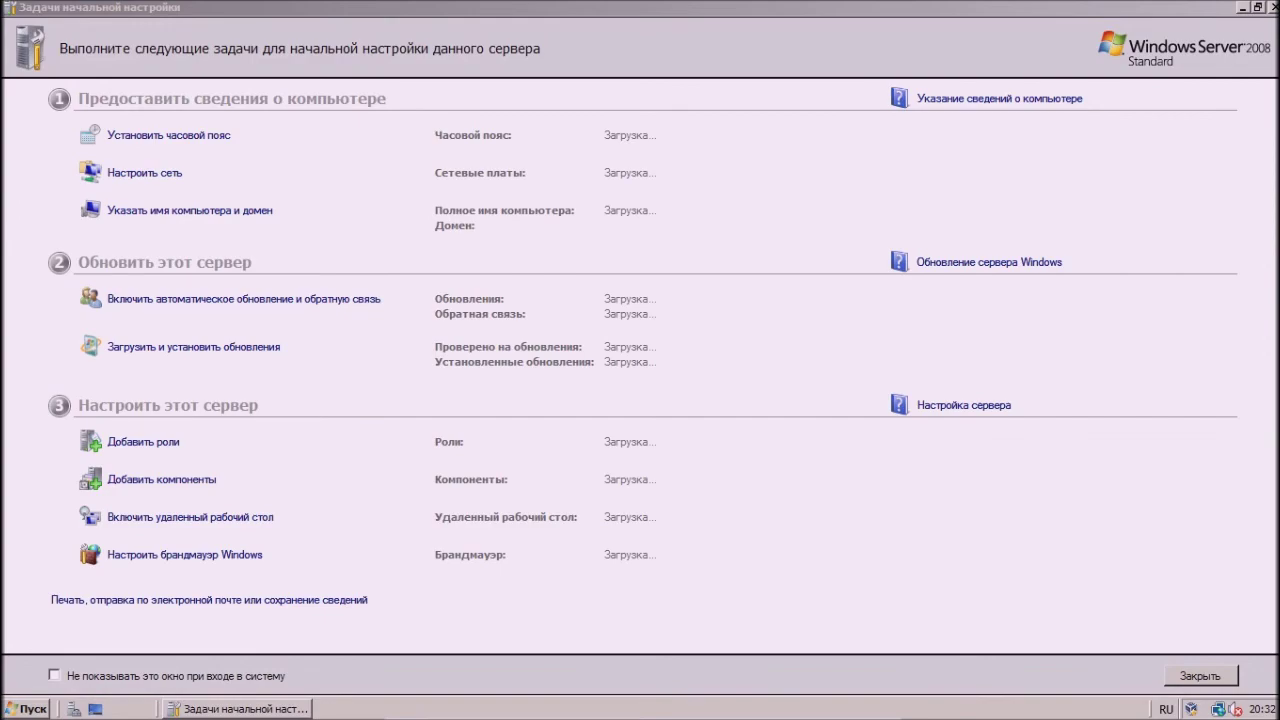
# - Close Initial Configuration Tasks and open Control Panel maximised
pyautogui.hotkey('alt', 'F4')
pyautogui.press('super')
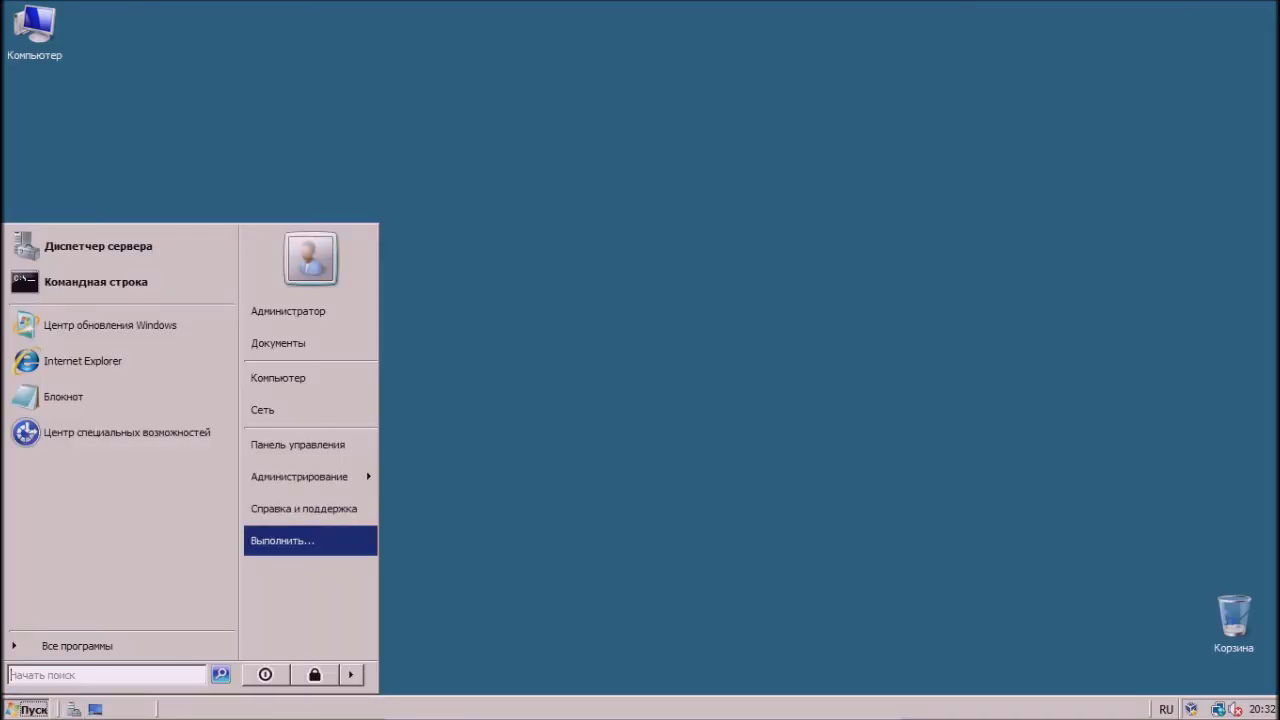
pyautogui.press('Up')
pyautogui.press('Up')
pyautogui.press('Up')
pyautogui.press('Return')
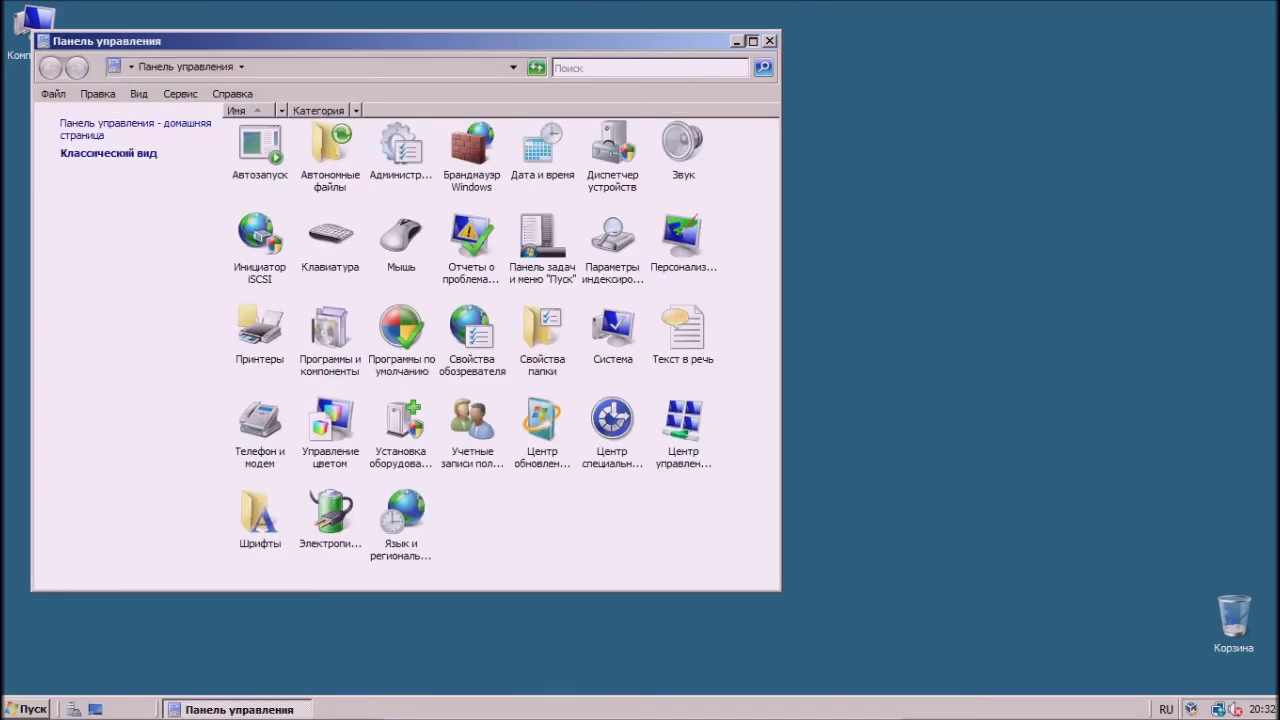
pyautogui.hotkey('alt', 'space')
pyautogui.press('x')
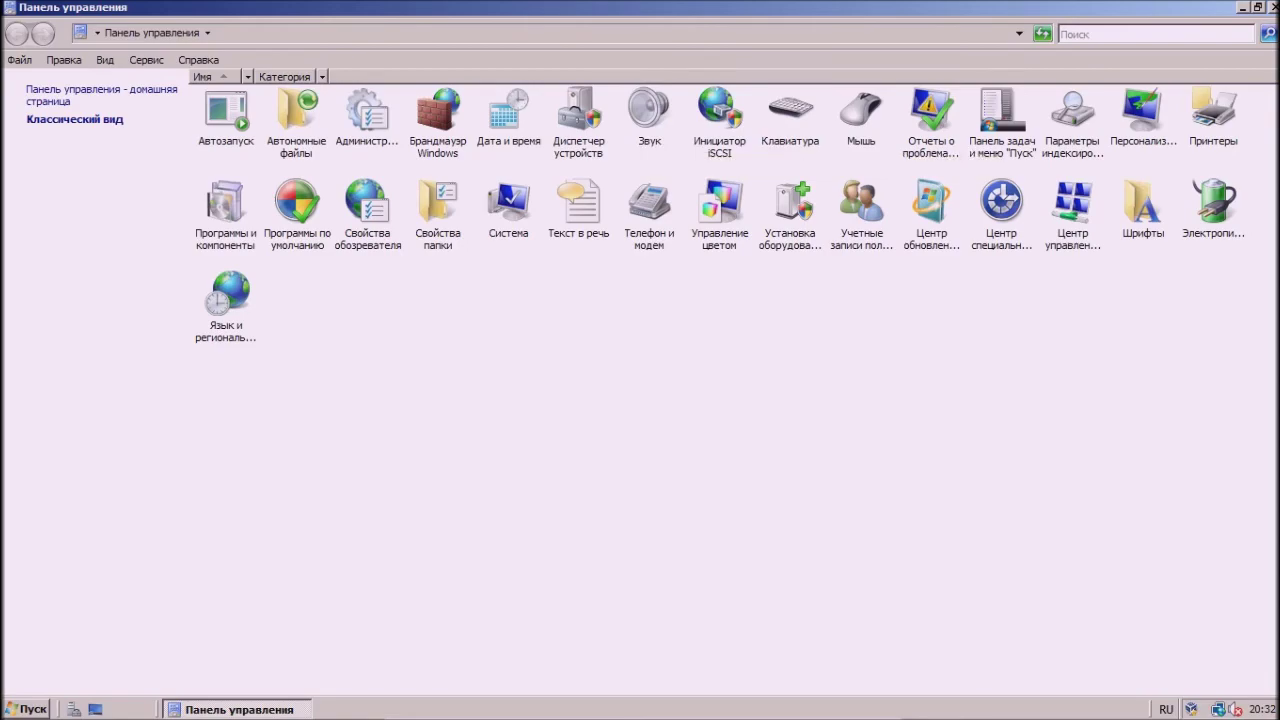
# - Apply the server wallpaper from Фоновые рисунки рабочего стола and close Personalization
pyautogui.doubleClick(1142, 112)
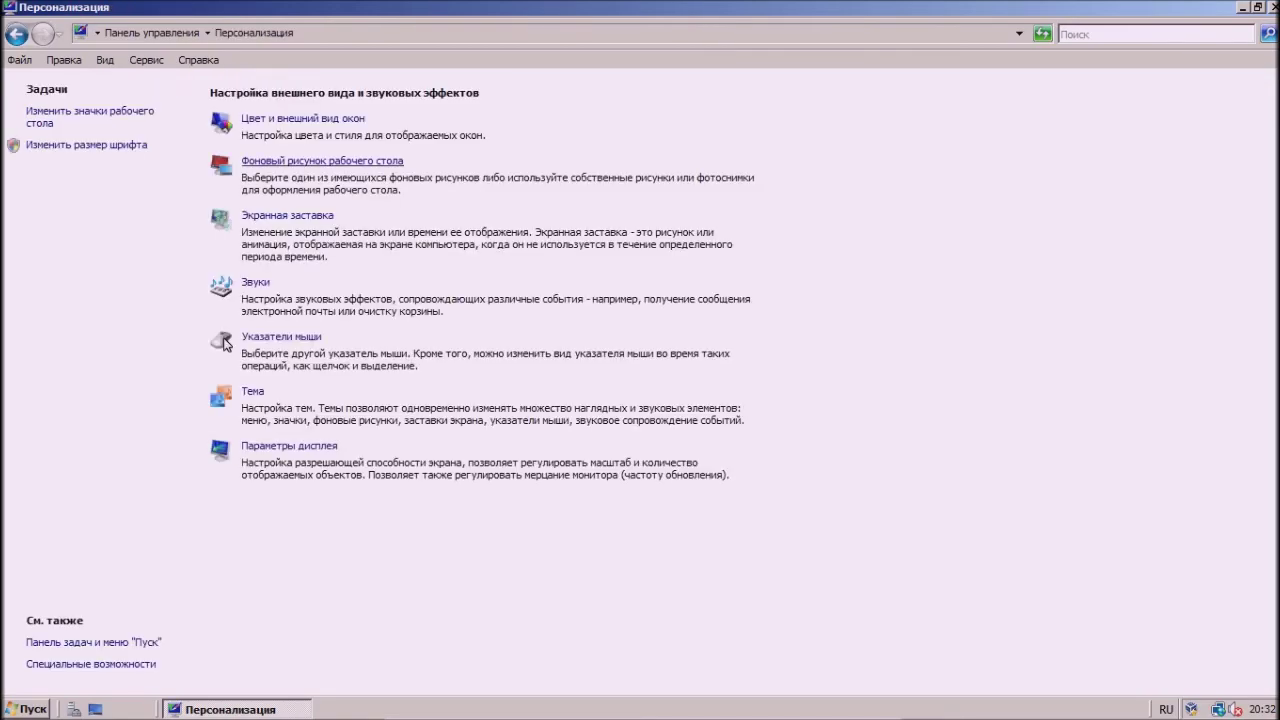
pyautogui.hotkey('alt', 'Down')
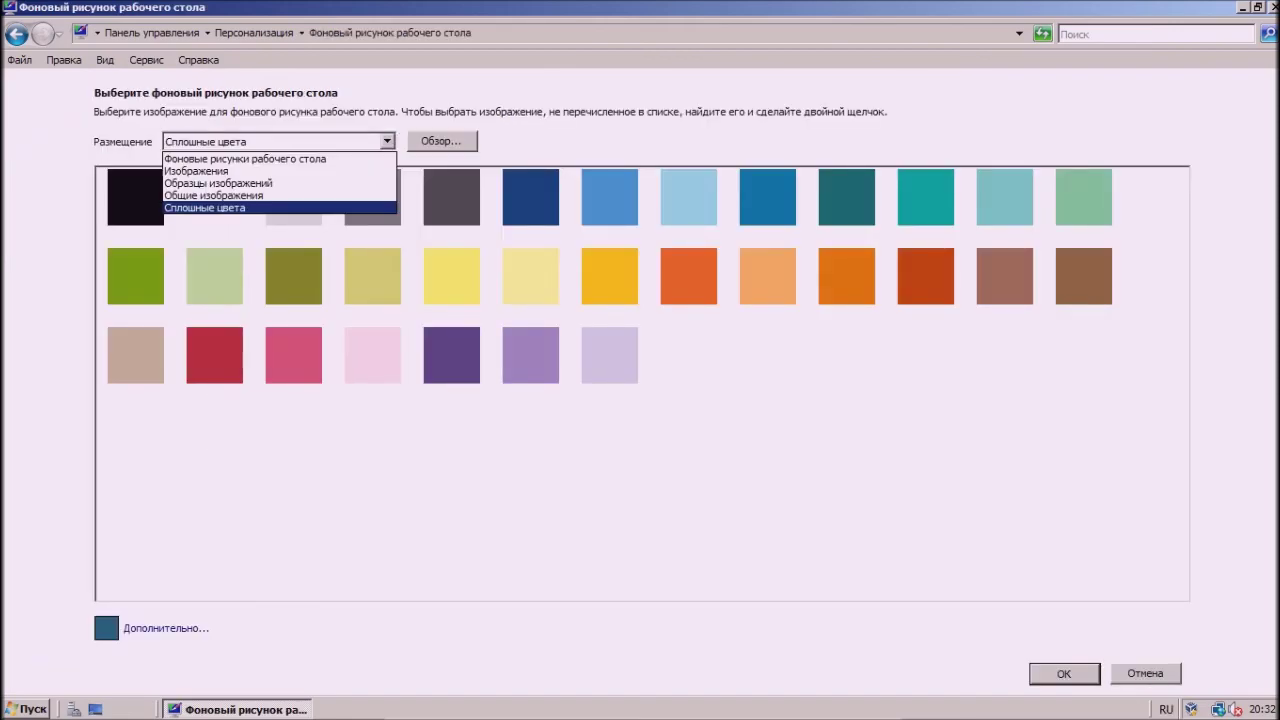
pyautogui.press('Up')
pyautogui.press('Up')
pyautogui.press('Up')
pyautogui.press('Up')
pyautogui.press('Return')
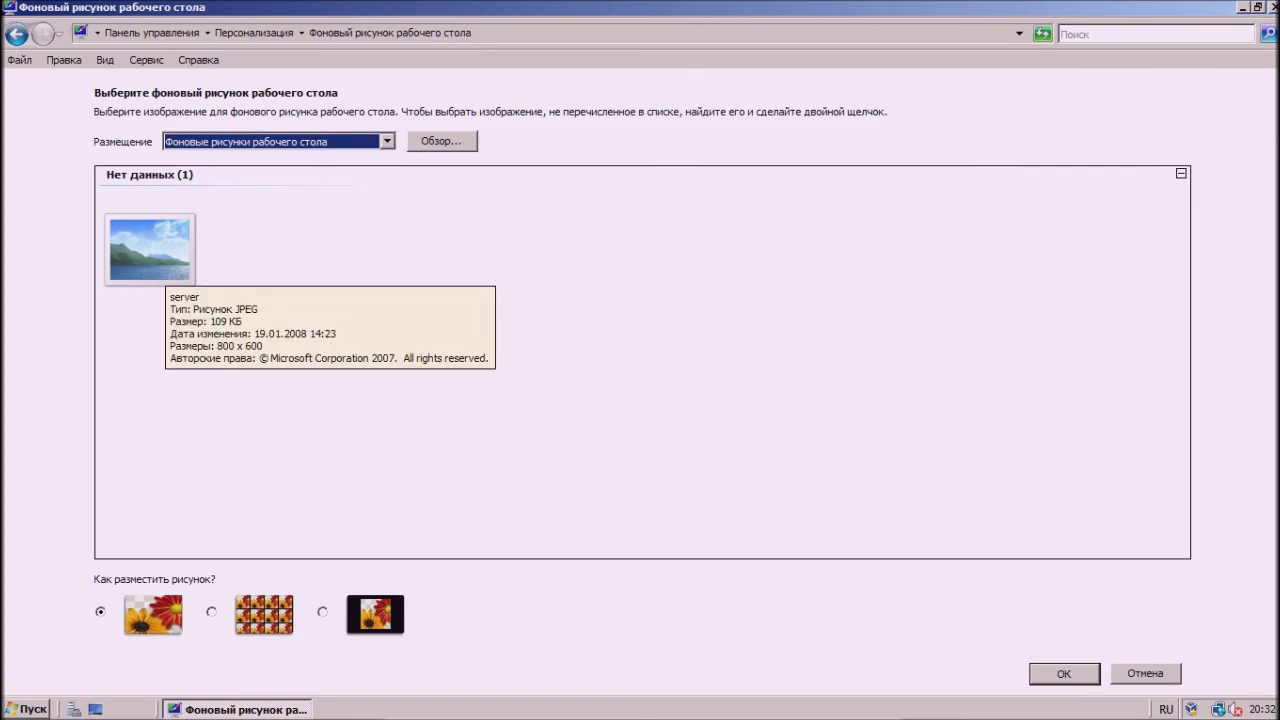
pyautogui.hotkey('alt', 'Left')
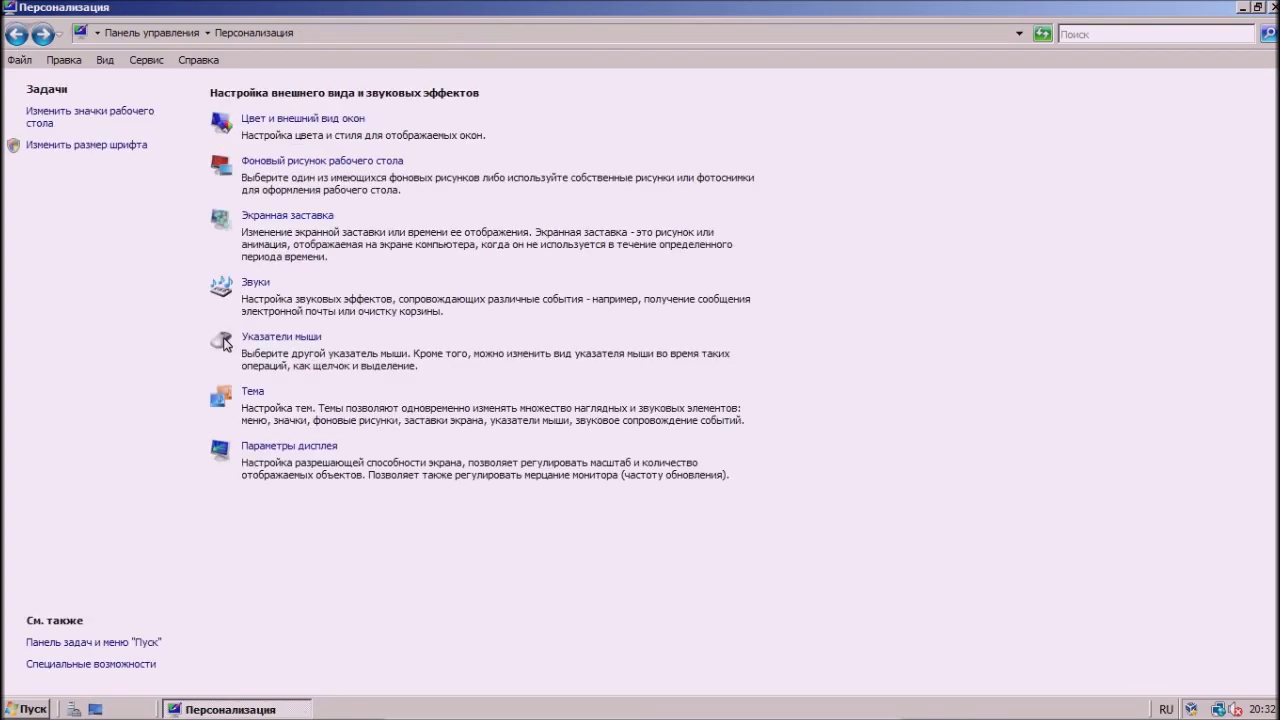
pyautogui.click(1271, 7)
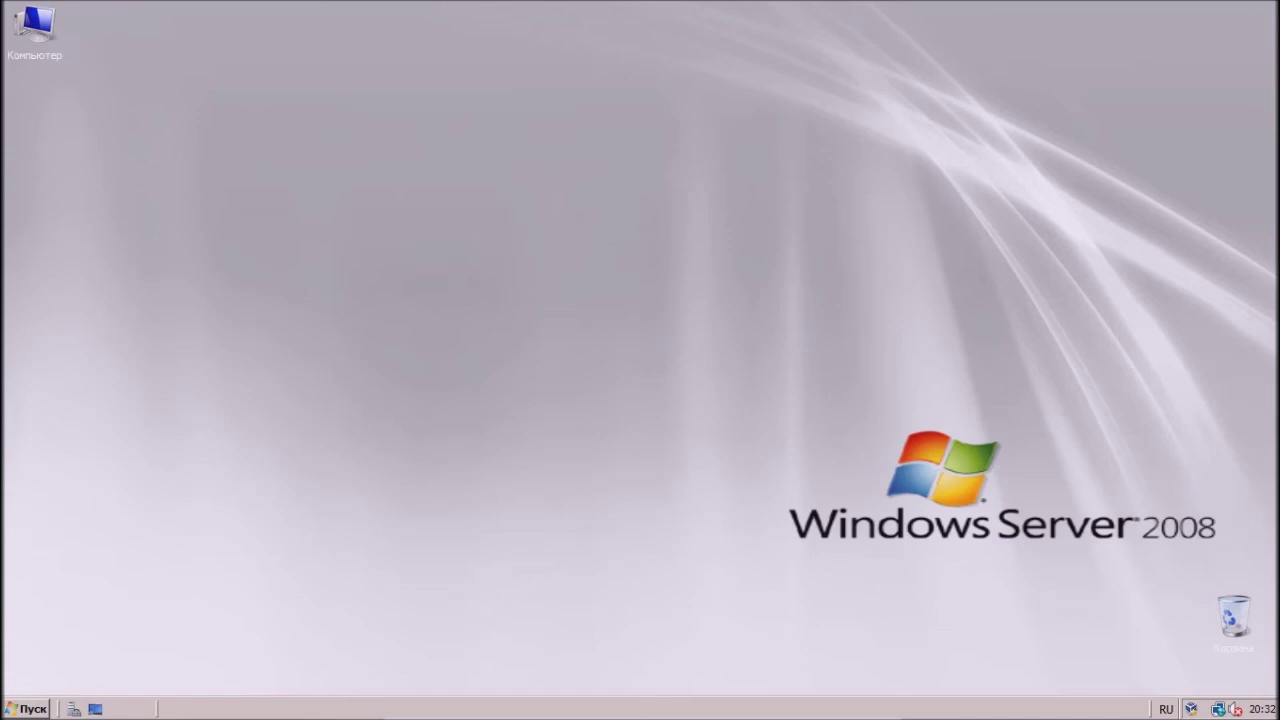
# - Shut down the server from the Start menu, logging the comment 'Окончание видео!'
pyautogui.press('super')
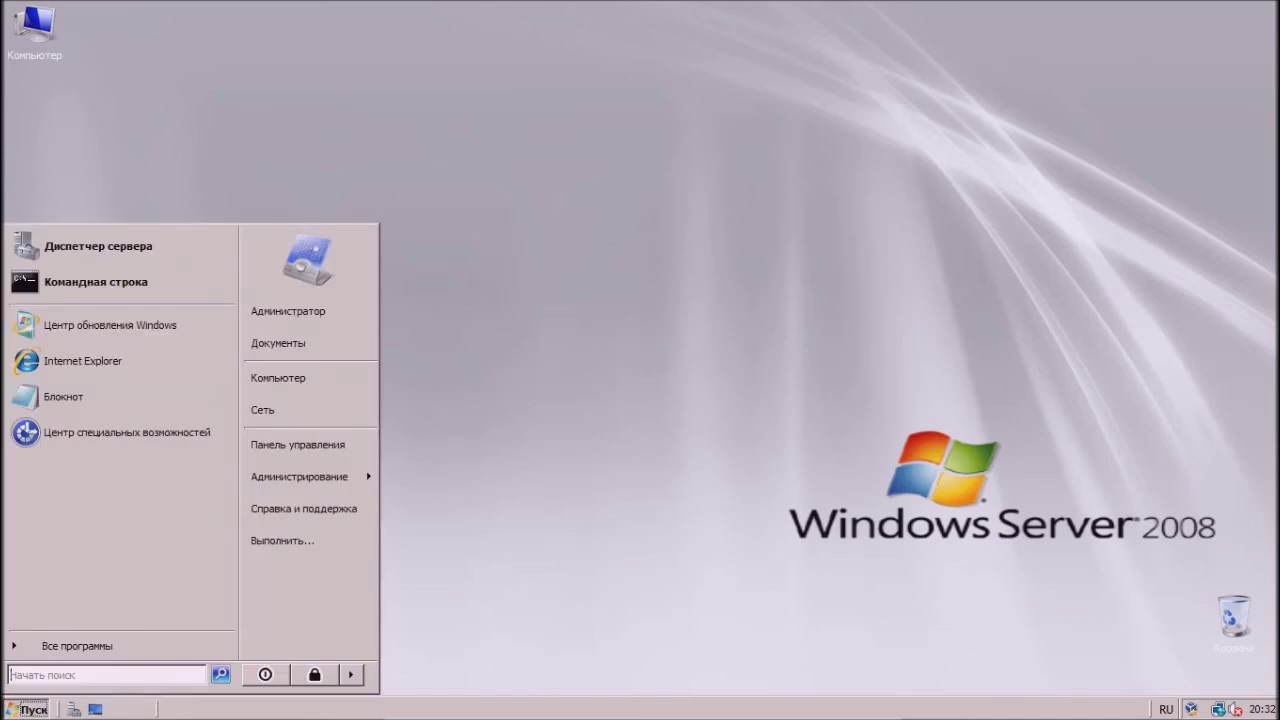
pyautogui.press('Return')
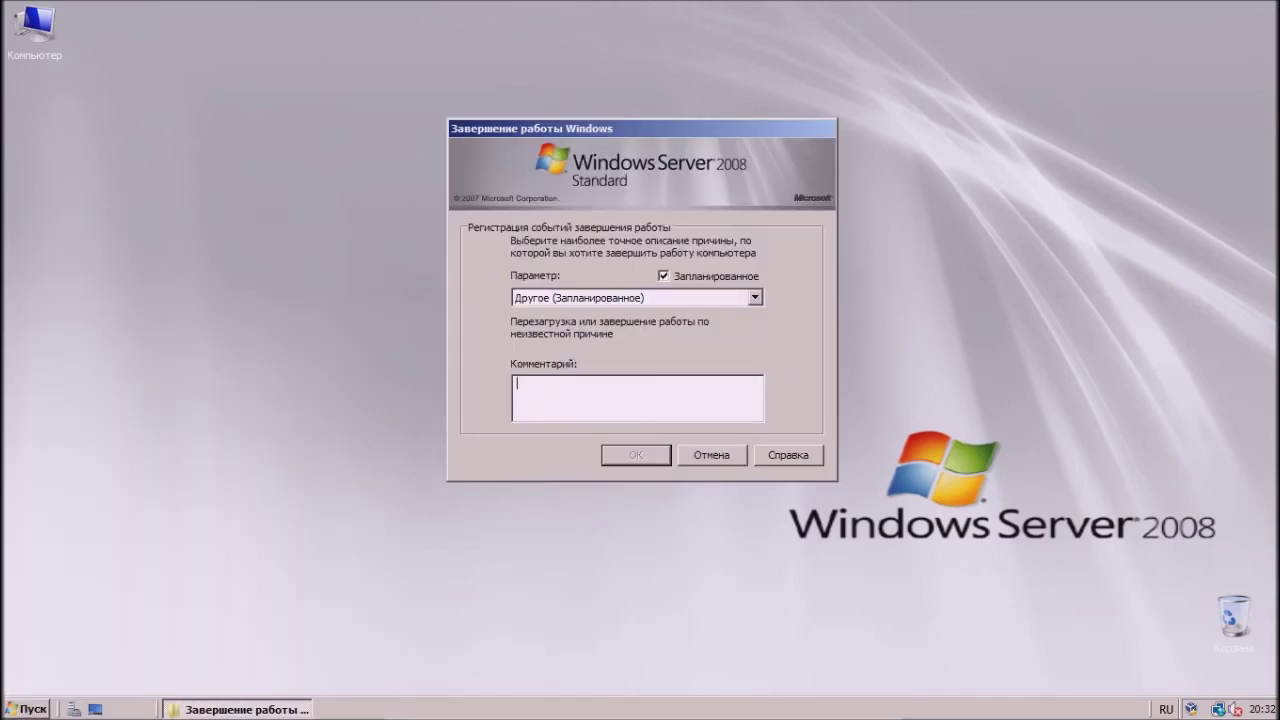
pyautogui.write('Окончание видео!')
pyautogui.press('Return')
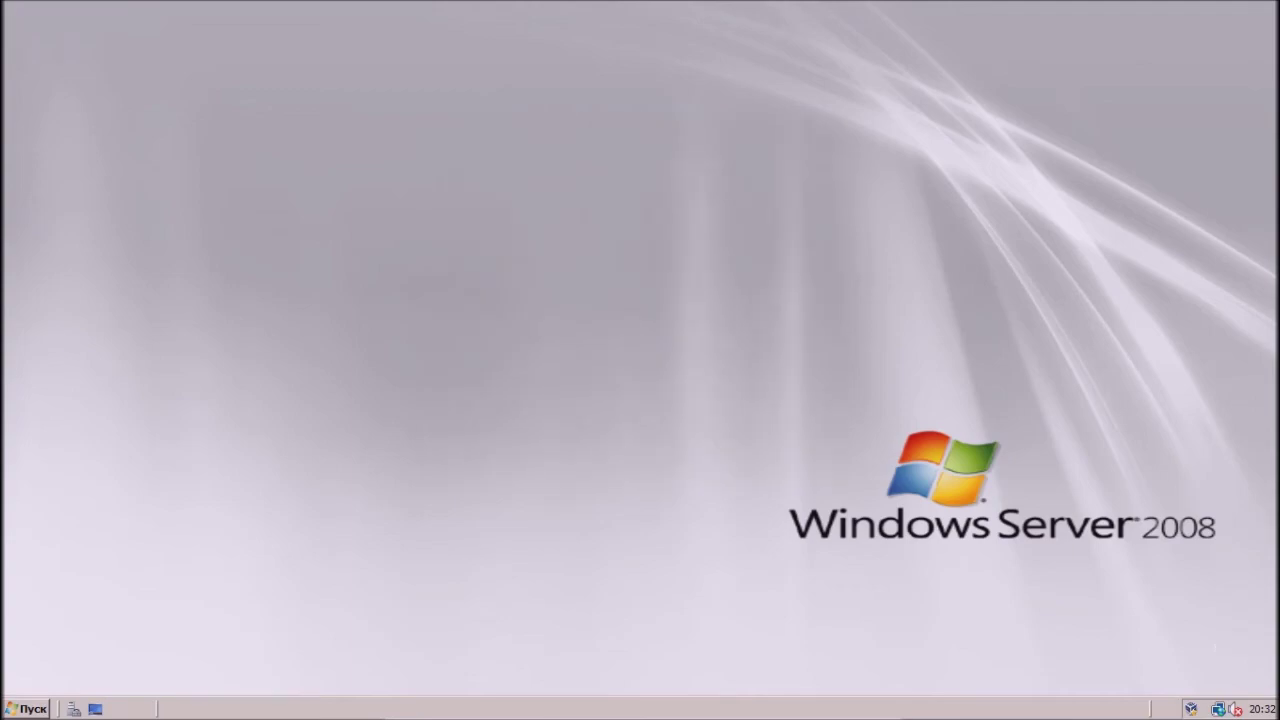